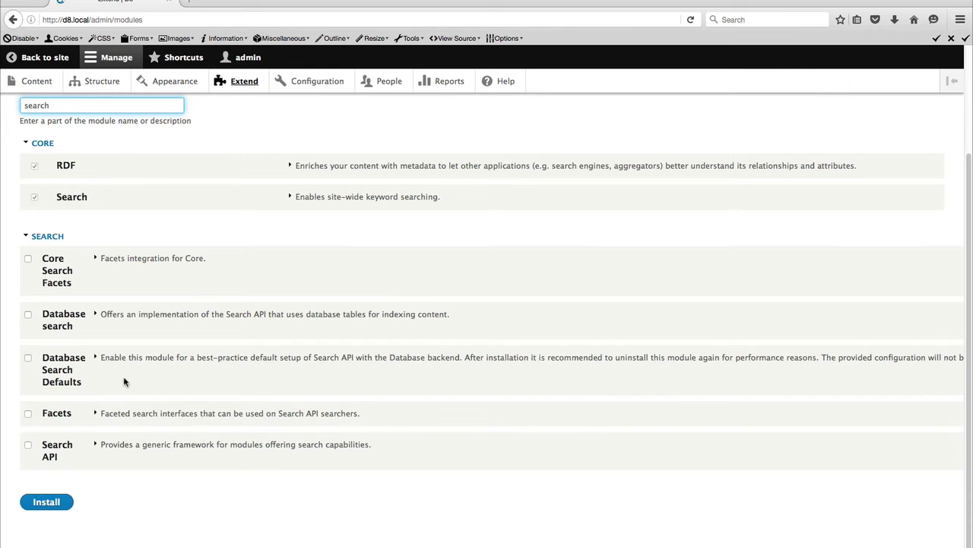
- Zoom in, tick Database Search Defaults and Facets on the Extend page, and install them
key("ctrl+plus")
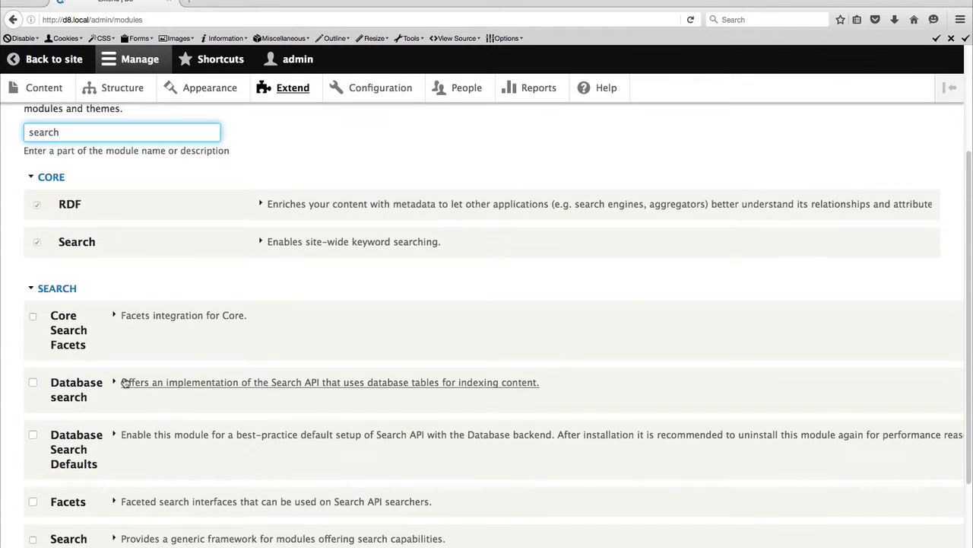
scroll(129, 365, "down", 3)
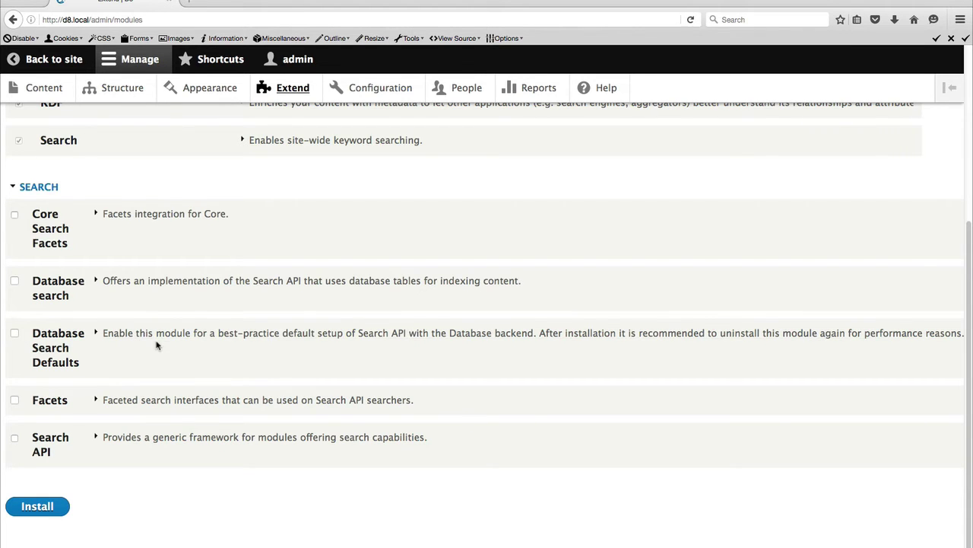
scroll(203, 348, "right", 3)
scroll(203, 349, "right", 5)
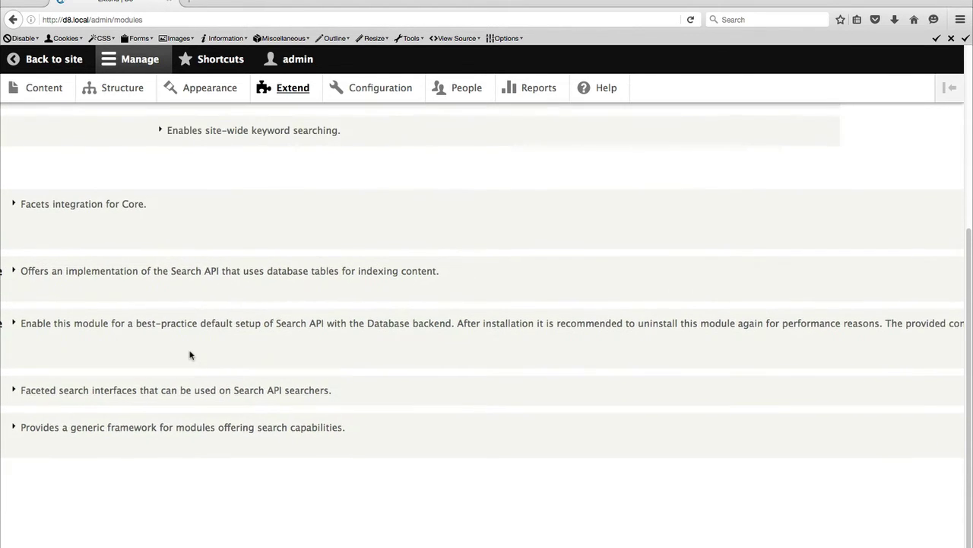
scroll(387, 325, "right", 1)
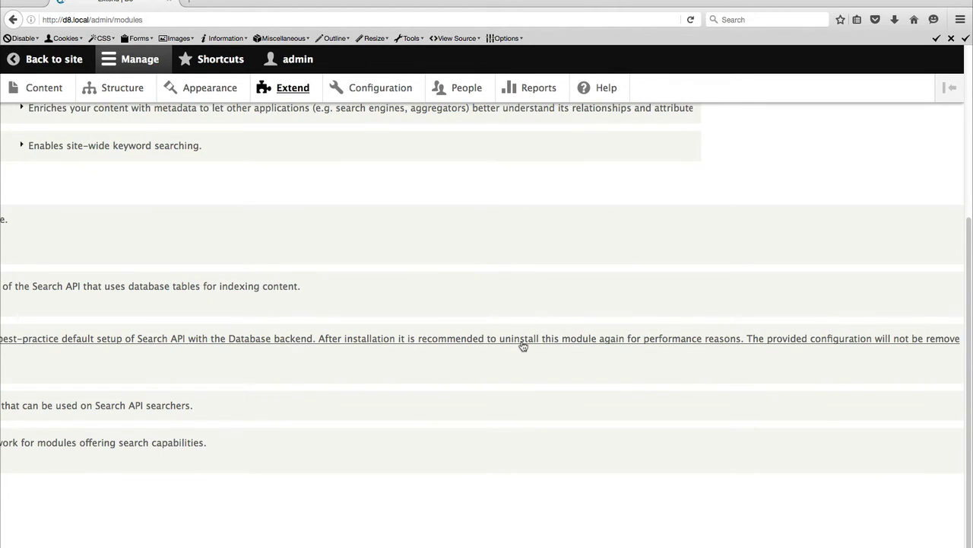
scroll(523, 346, "left", 9)
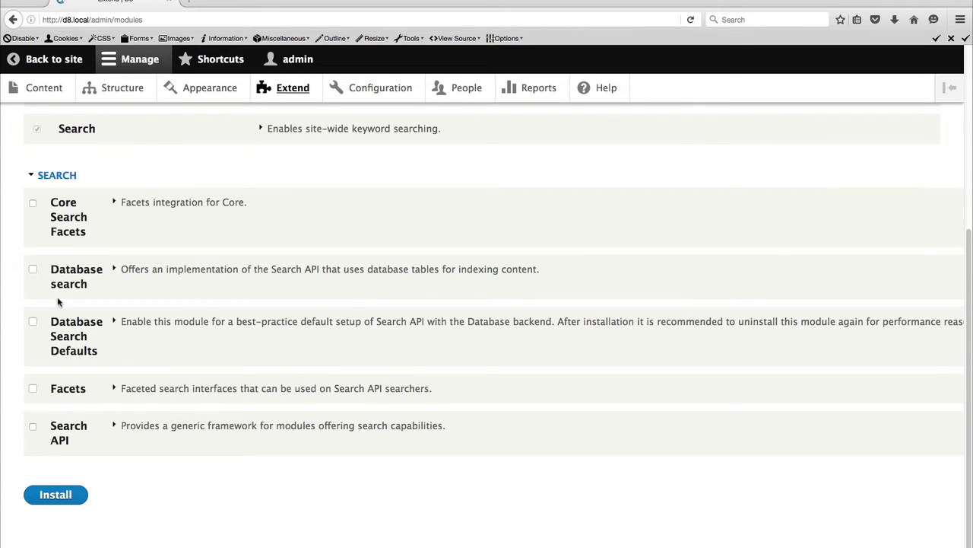
left_click(32, 321)
left_click(32, 389)
left_click(48, 498)
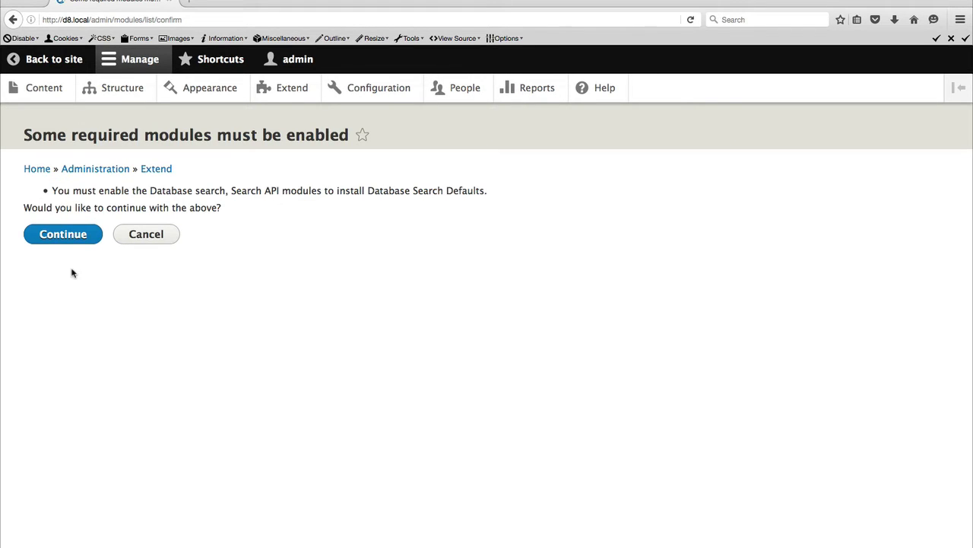
- Accept enabling the Database search and Search API dependencies, then open the Uninstall list
left_click(68, 238)
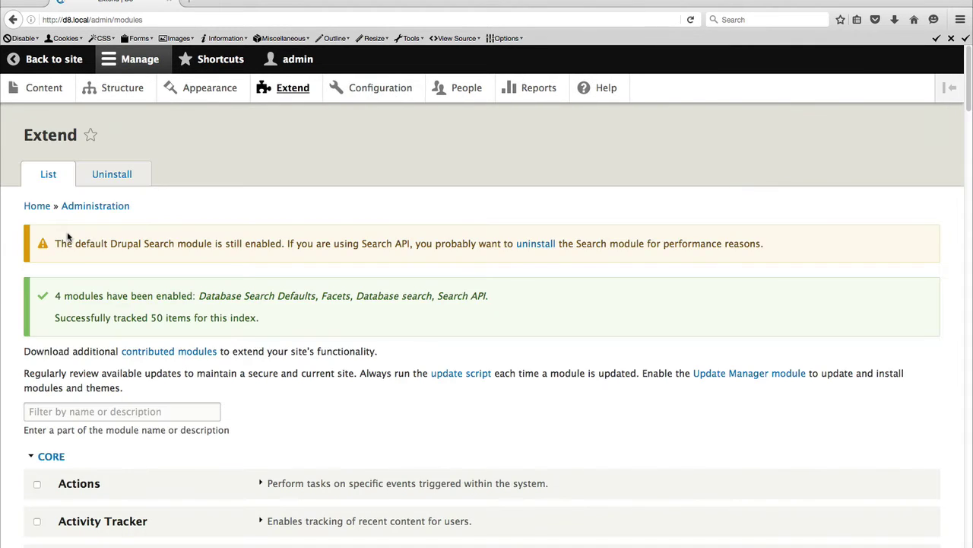
scroll(67, 237, "down", 3)
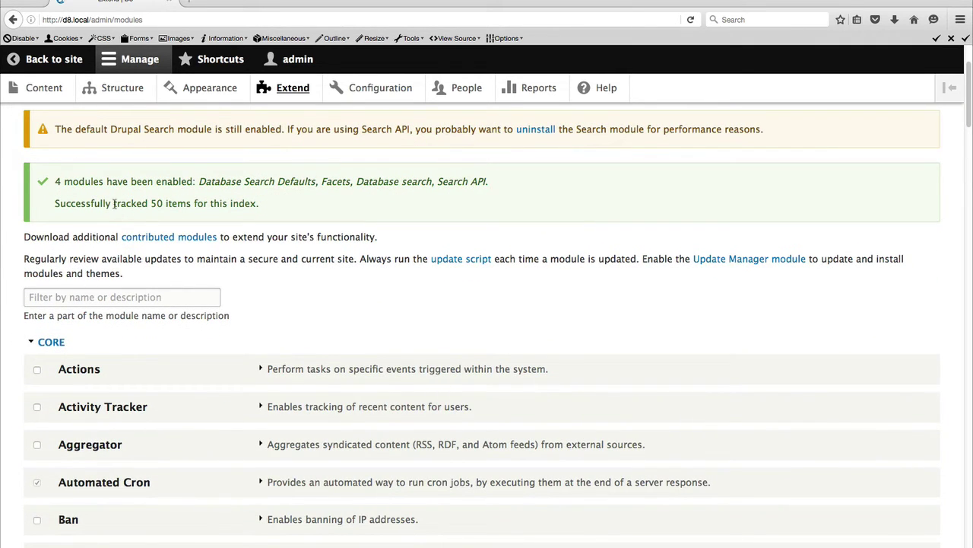
scroll(190, 199, "up", 2)
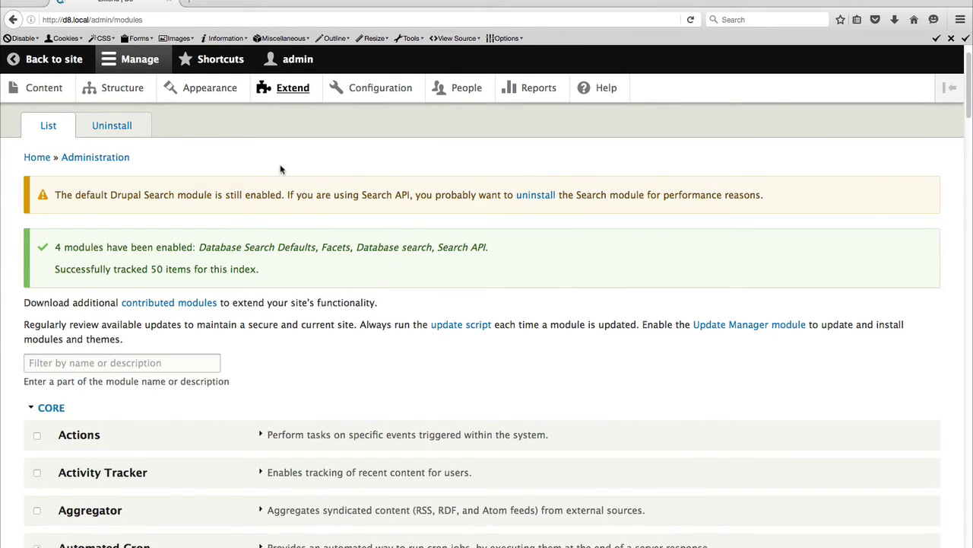
left_click(111, 138)
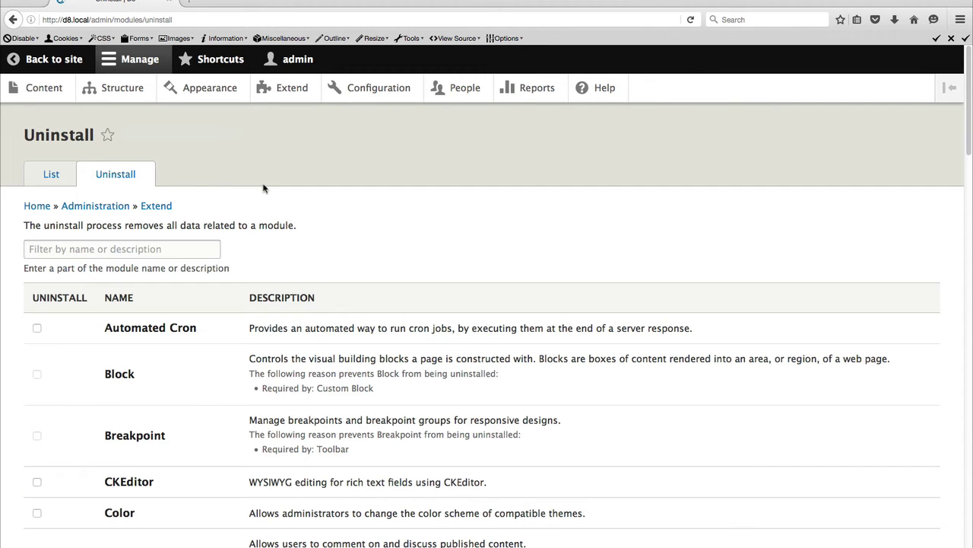
- Mark Database Search Defaults in the Uninstall list and confirm its removal
scroll(263, 188, "down", 2)
scroll(61, 319, "down", 5)
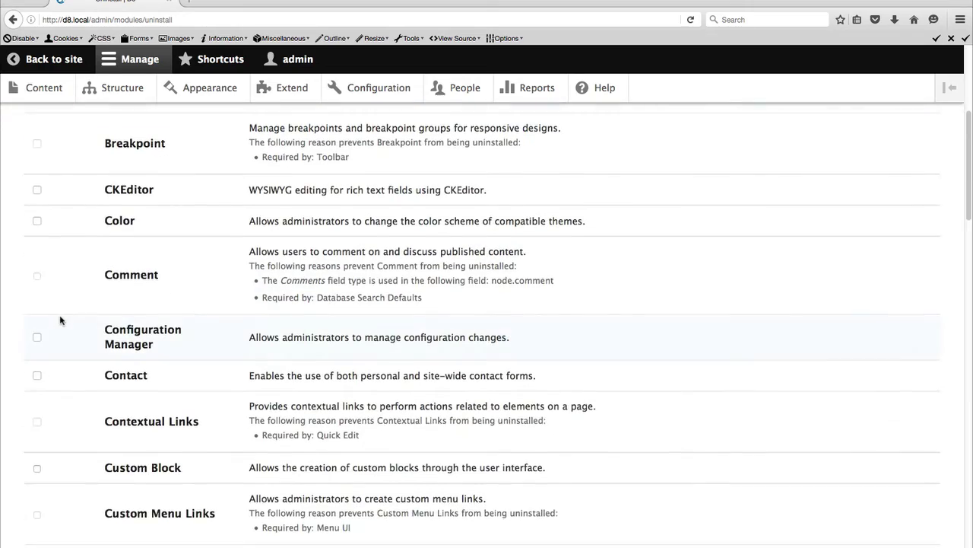
scroll(61, 319, "down", 7)
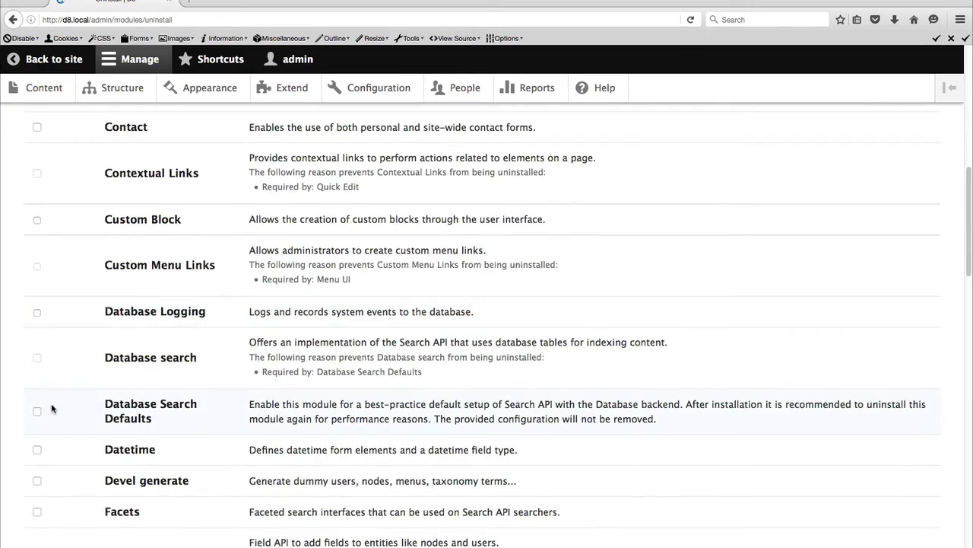
left_click(37, 412)
scroll(36, 413, "down", 15)
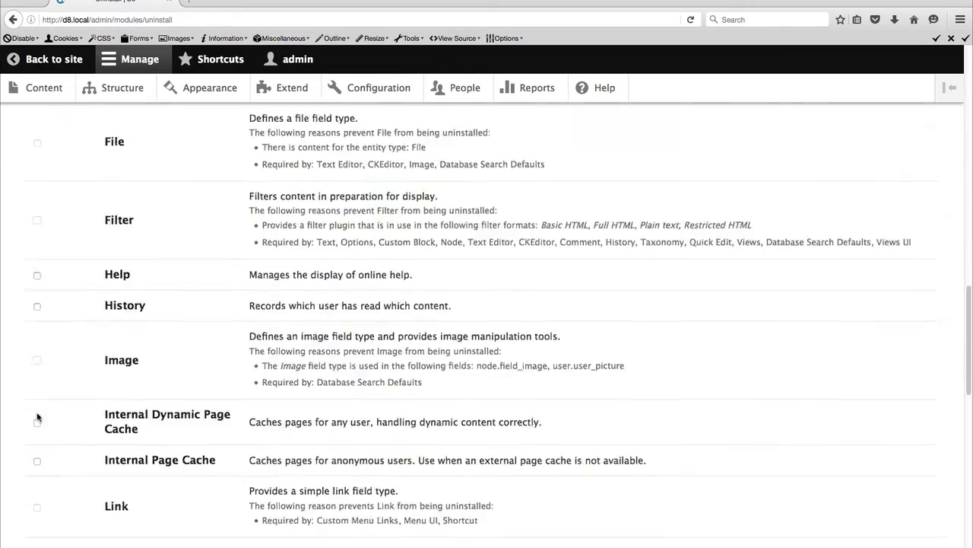
left_click(43, 503)
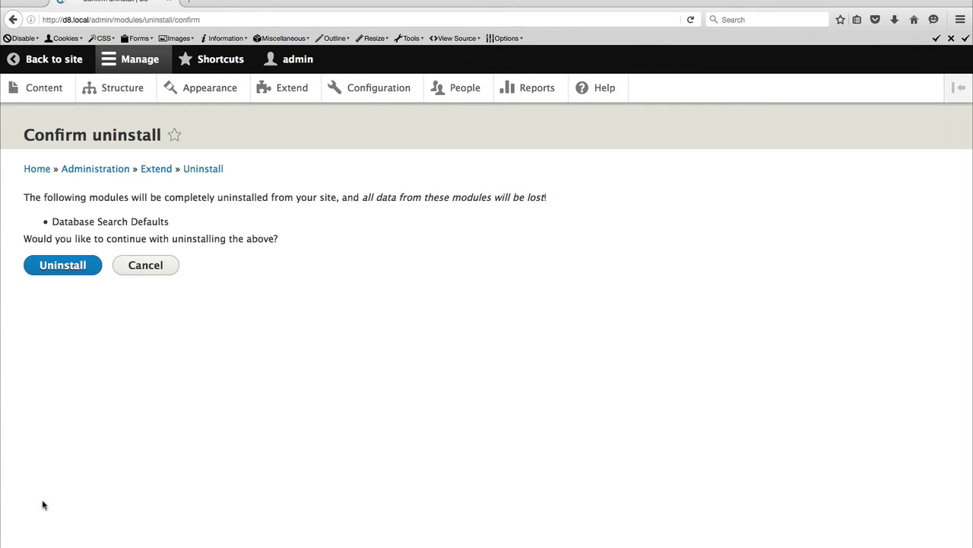
left_click(73, 276)
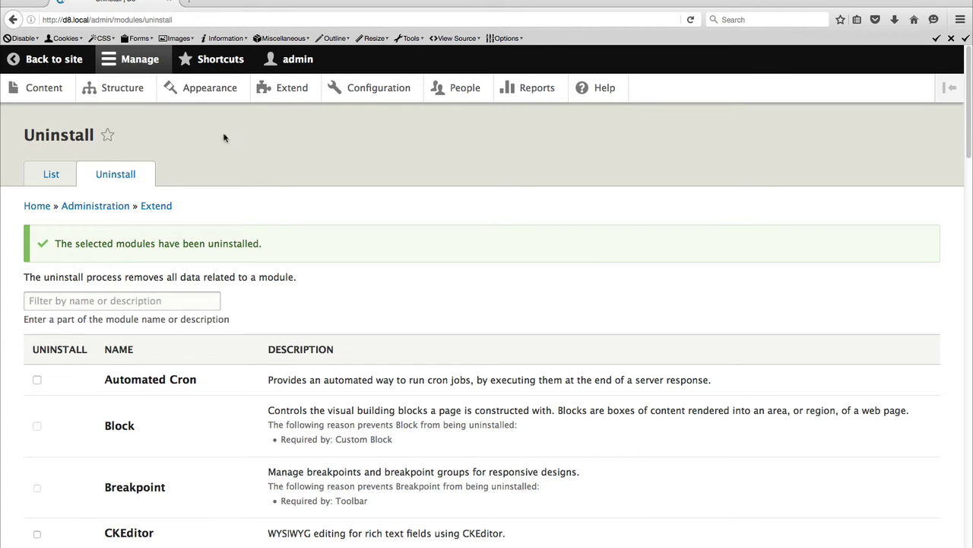
left_click(127, 89)
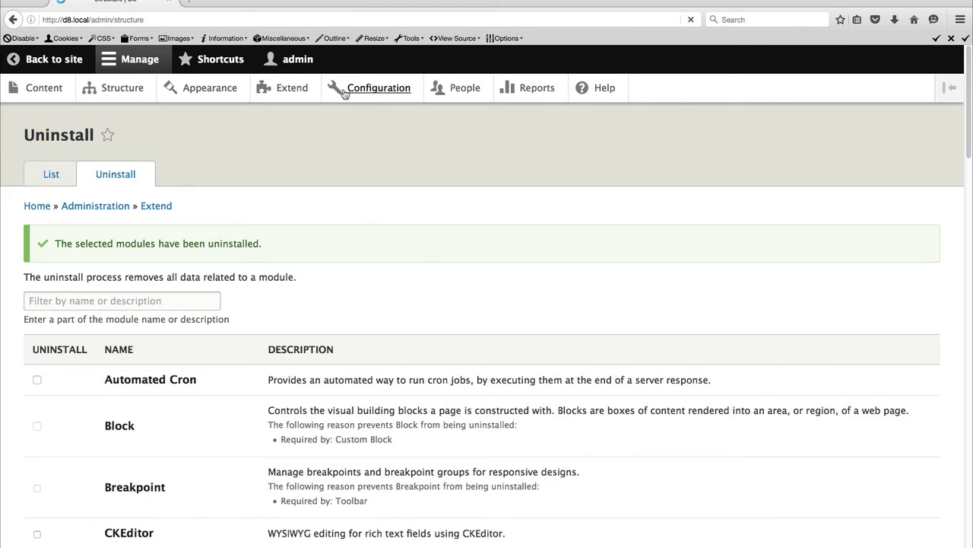
- Open Search API from the Search and metadata section of Configuration
left_click(357, 97)
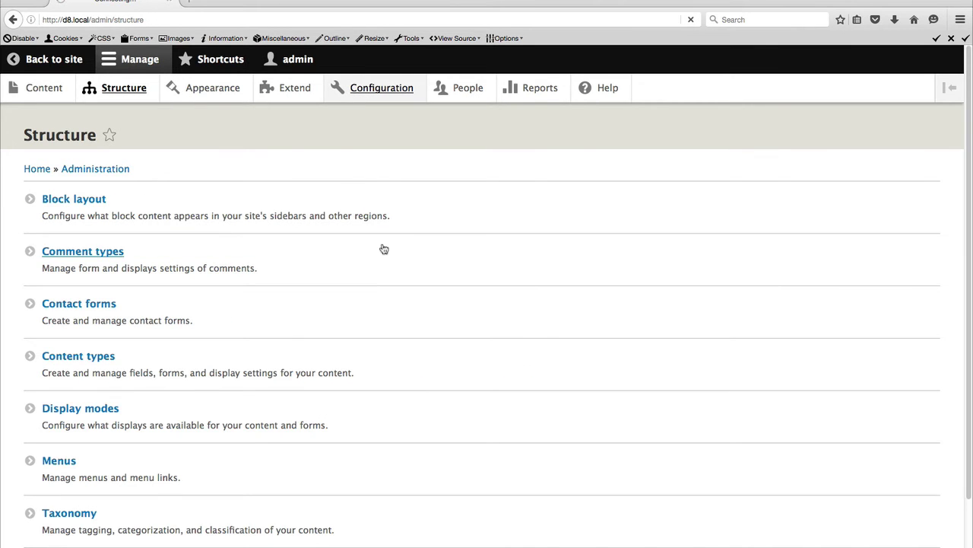
scroll(384, 249, "down", 15)
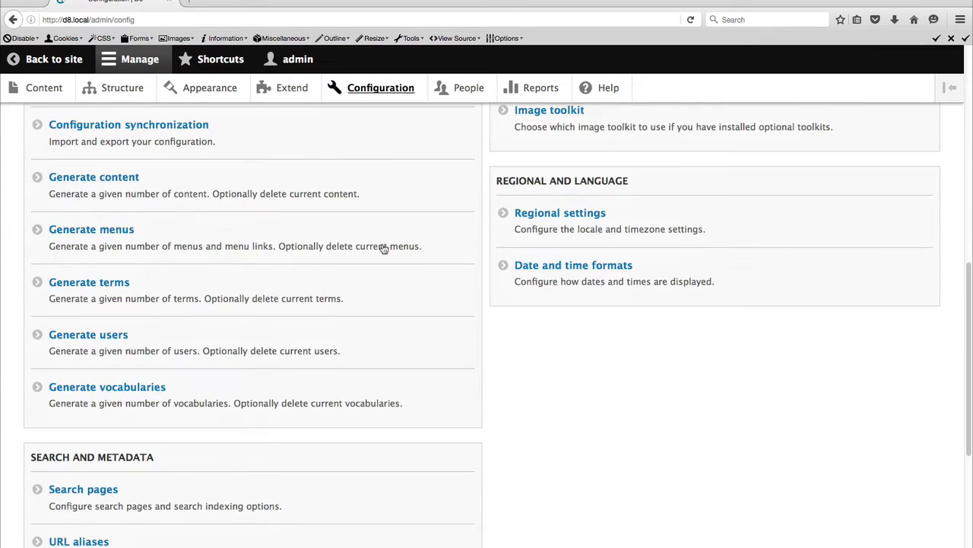
scroll(384, 250, "down", 5)
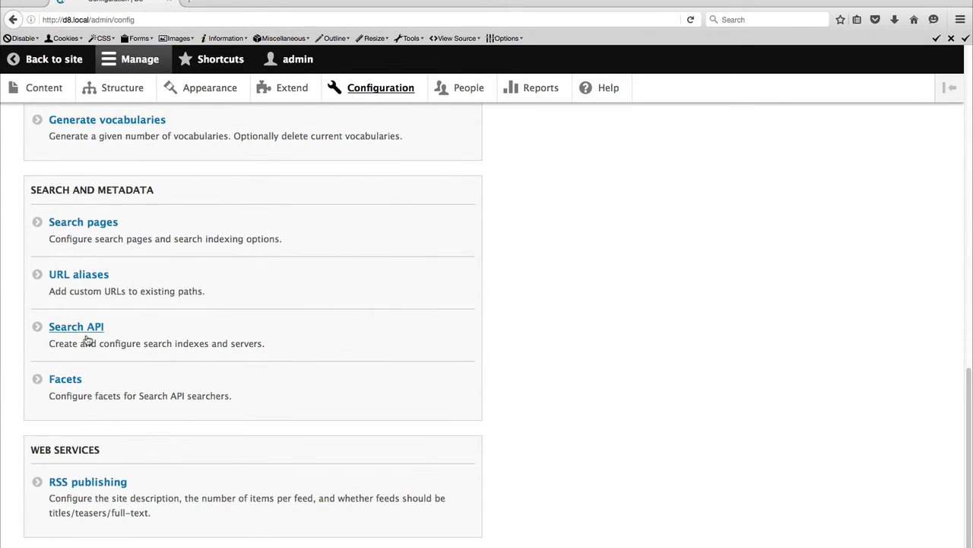
left_click(85, 335)
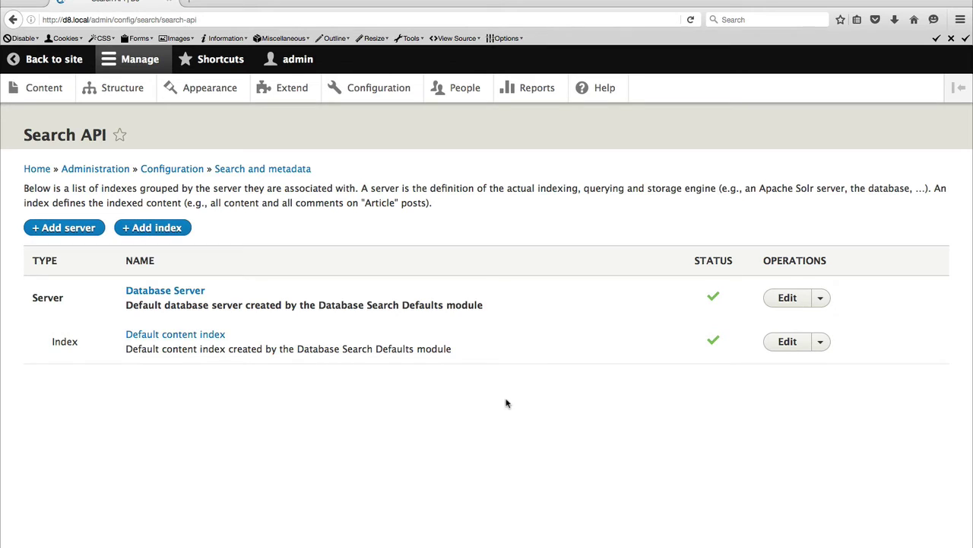
- Edit the Default content index, expand its Index options, and view its Fields
left_click(789, 342)
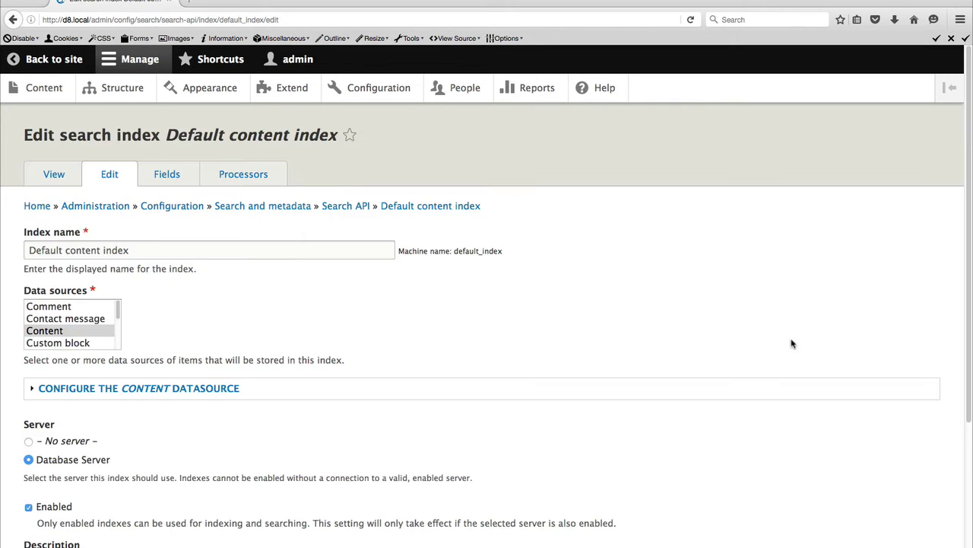
scroll(770, 309, "down", 3)
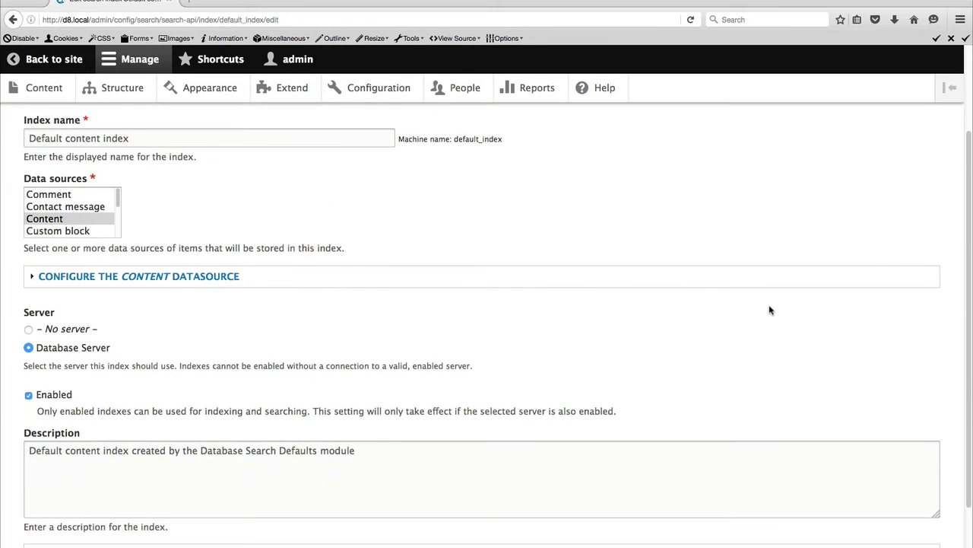
scroll(769, 310, "down", 2)
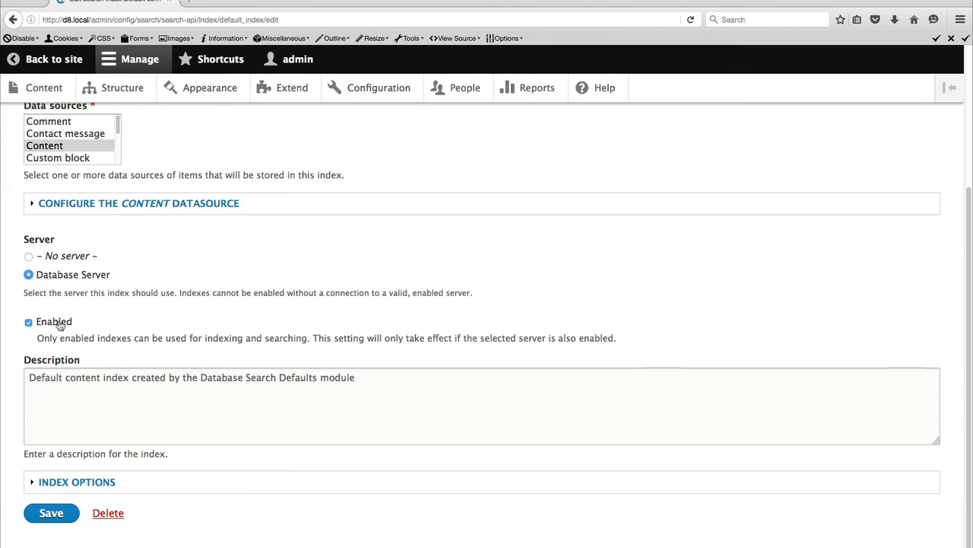
left_click(77, 481)
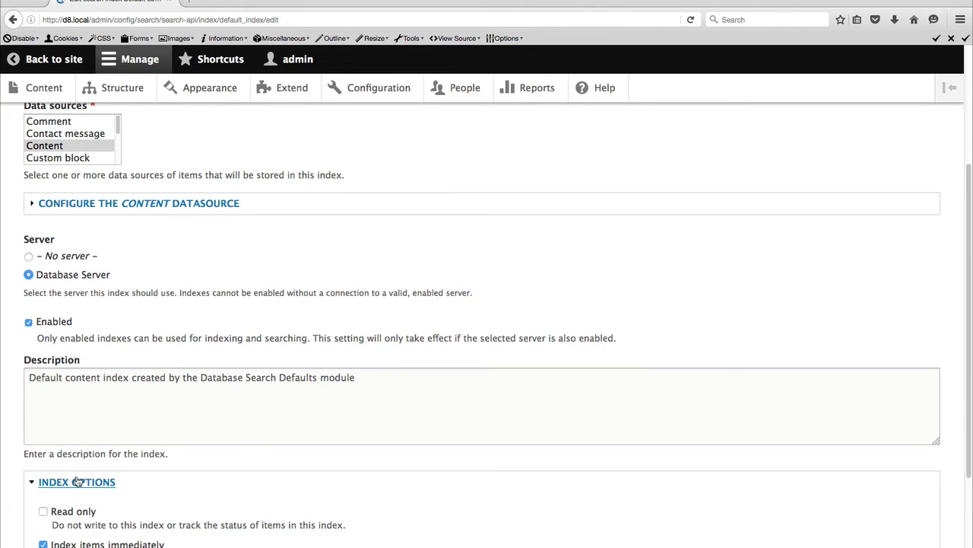
scroll(76, 476, "down", 4)
scroll(76, 476, "up", 9)
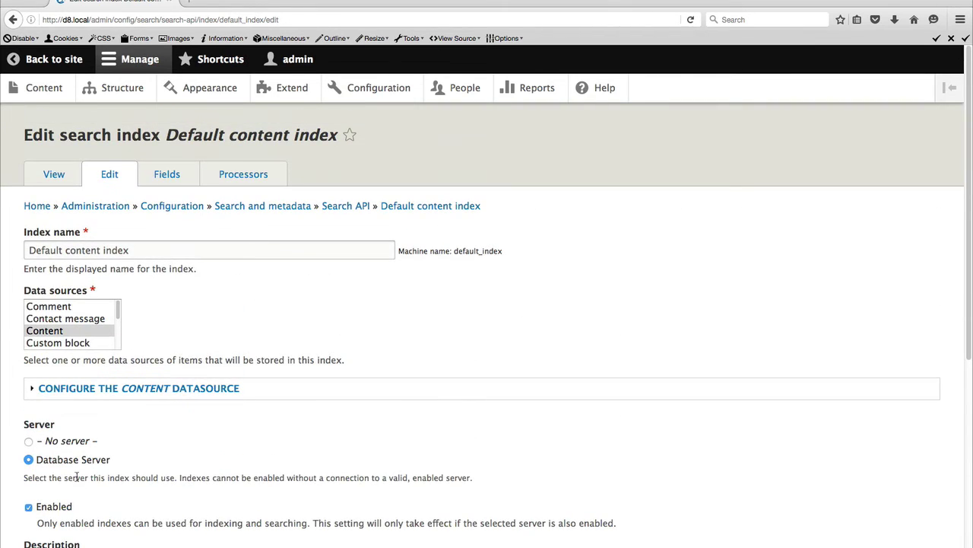
left_click(179, 173)
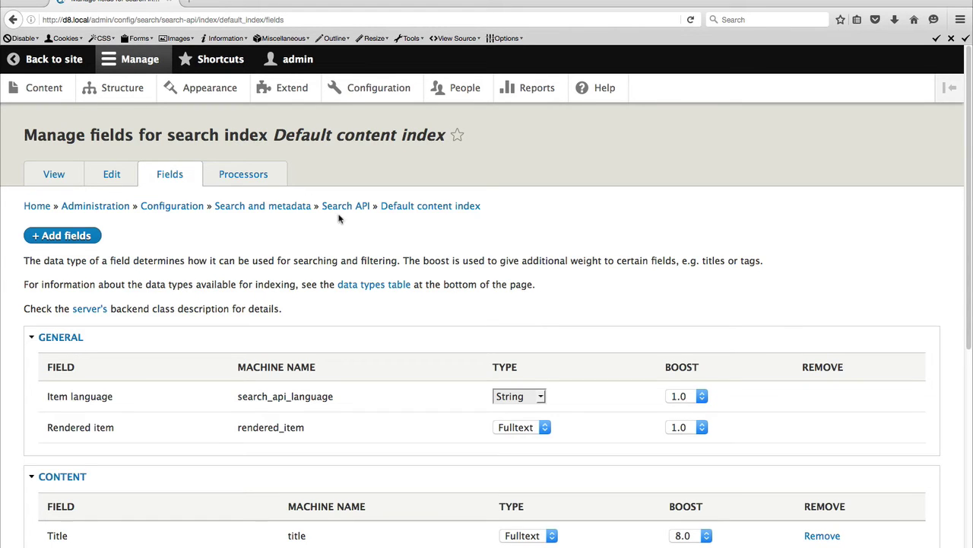
- Review the index fields and the expanded Data types table, then go to '+ Add fields'
scroll(516, 302, "down", 8)
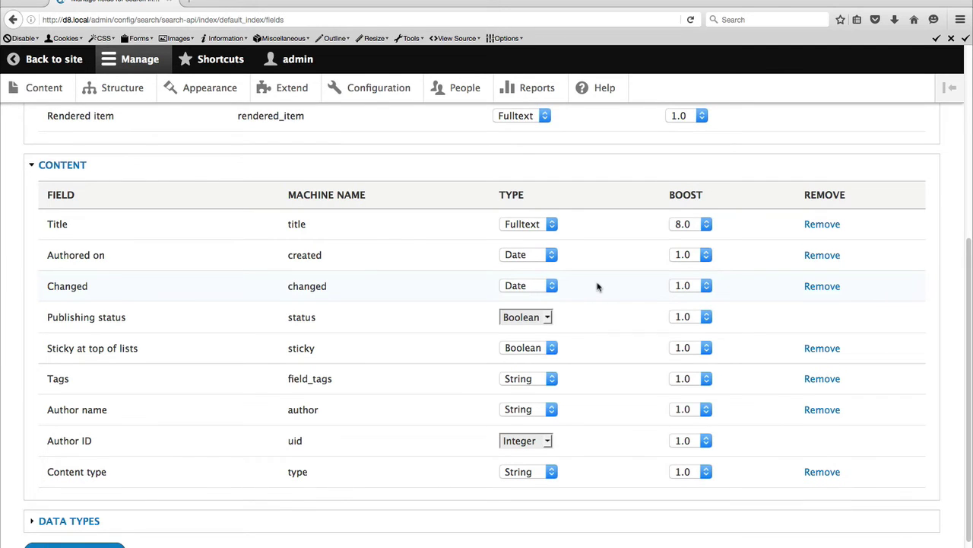
left_click(85, 521)
scroll(207, 467, "down", 4)
scroll(208, 467, "down", 3)
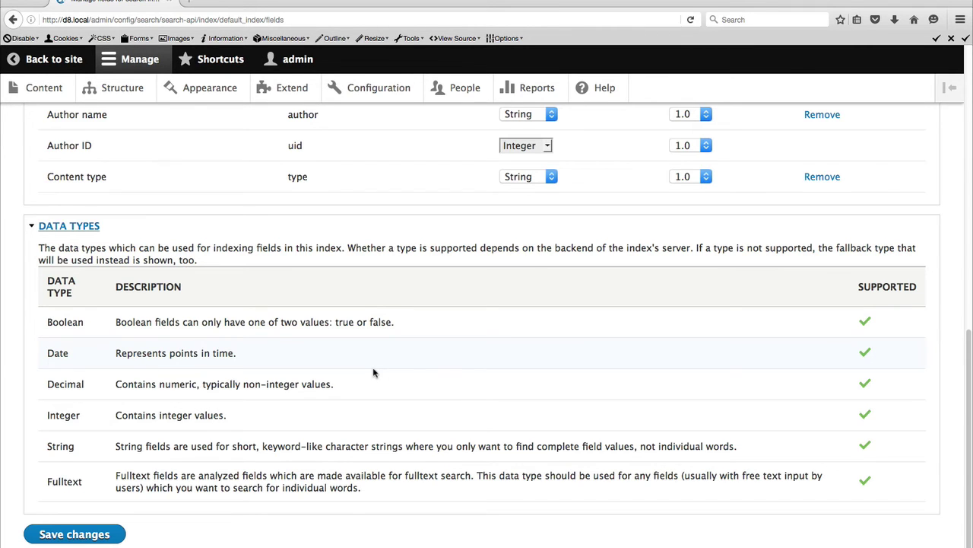
scroll(374, 372, "up", 3)
scroll(374, 372, "down", 4)
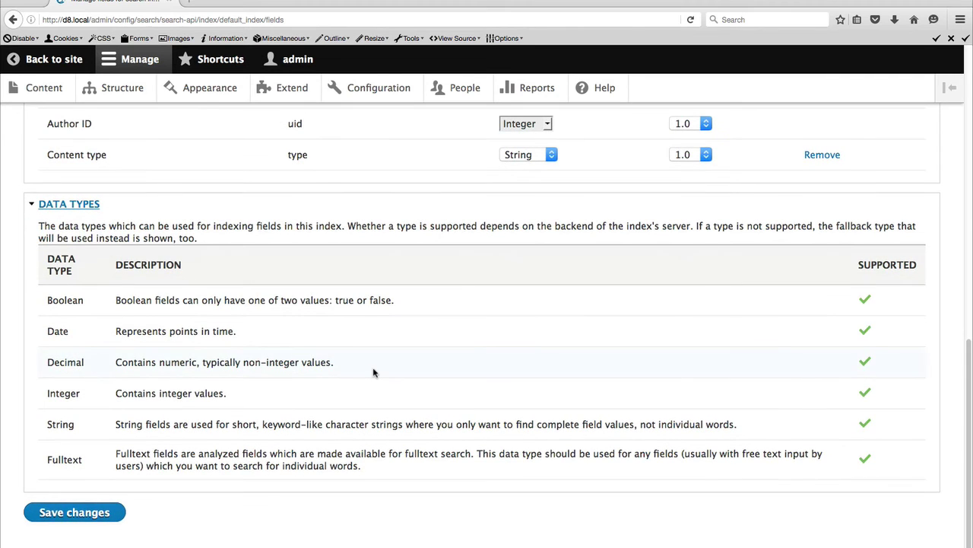
scroll(373, 372, "up", 10)
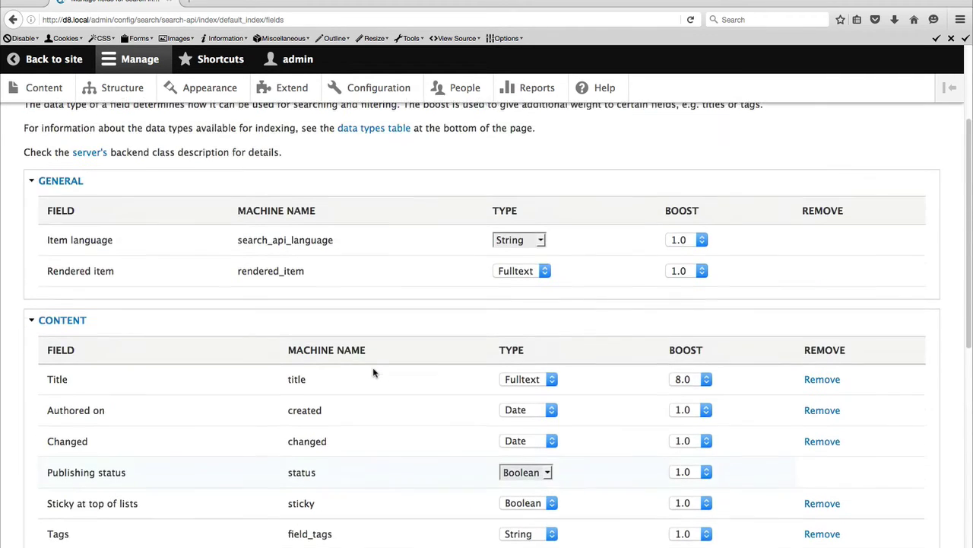
scroll(374, 371, "up", 3)
left_click(97, 214)
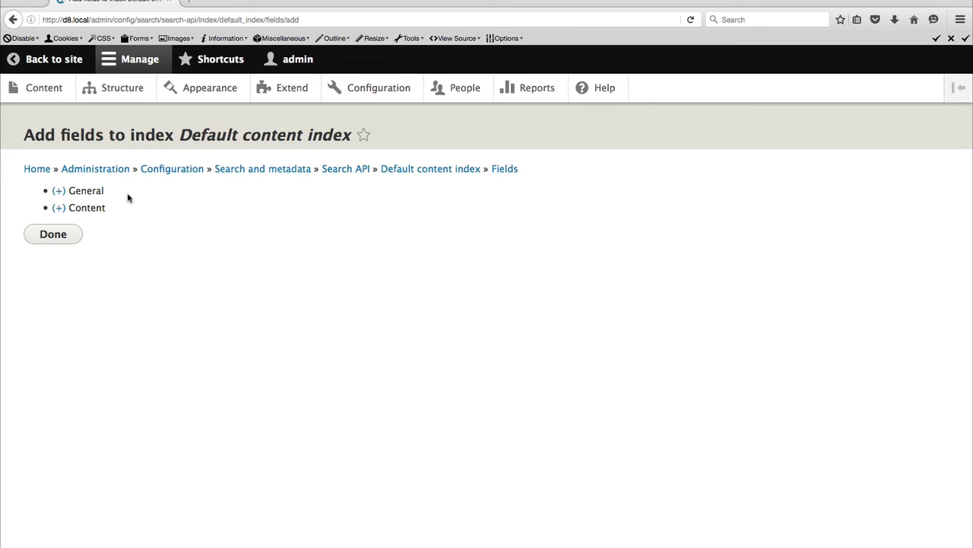
- Expand the General and Content field groups, then go back to Manage fields without adding any
left_click(56, 192)
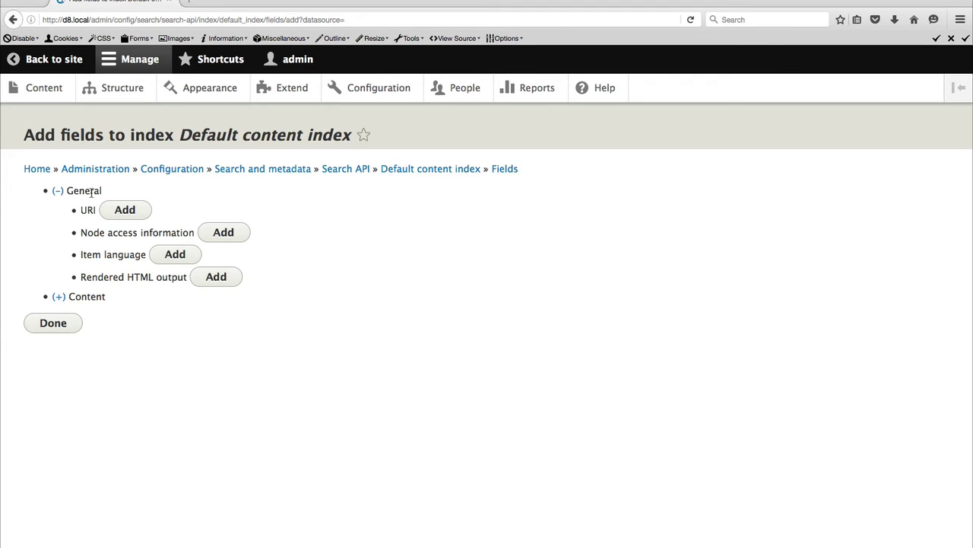
left_click(61, 297)
scroll(62, 298, "down", 5)
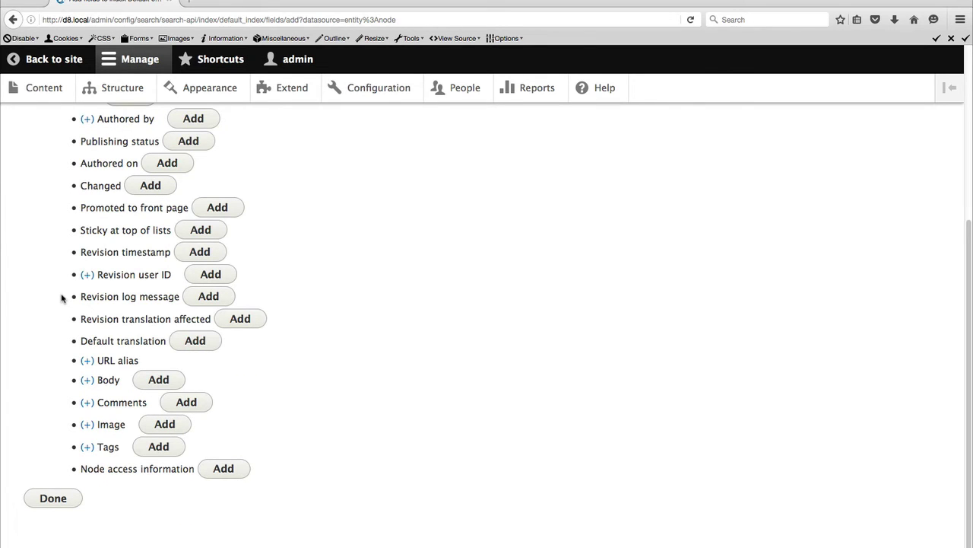
key("super+Left")
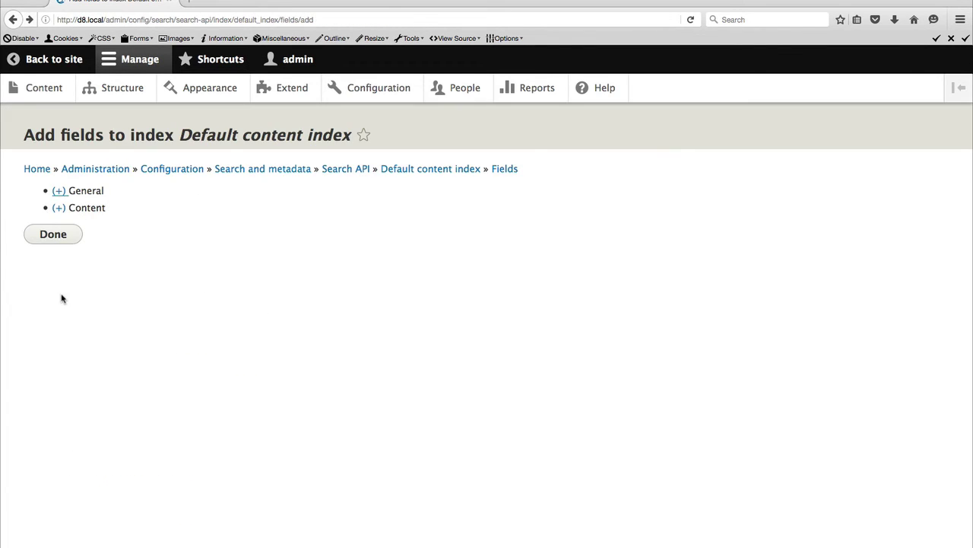
key("super+Left")
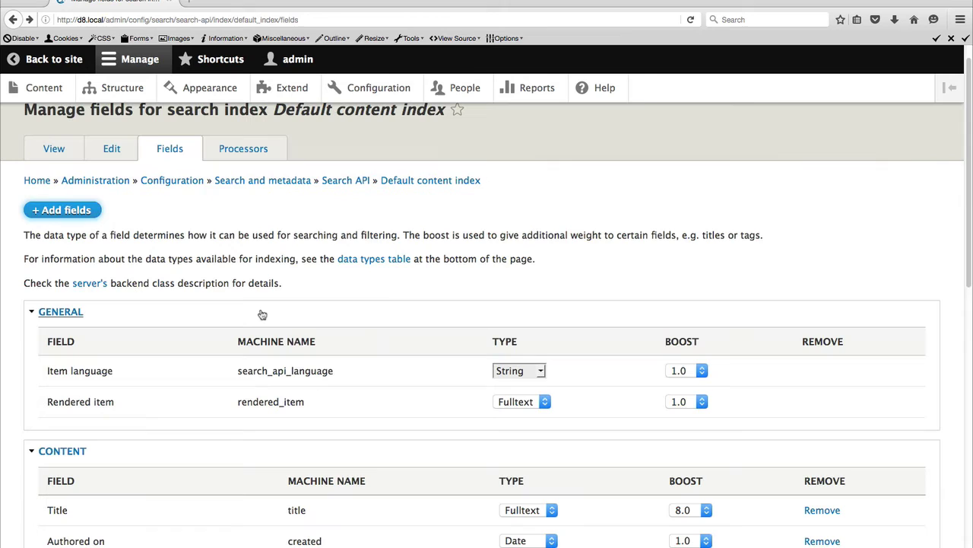
left_click(232, 151)
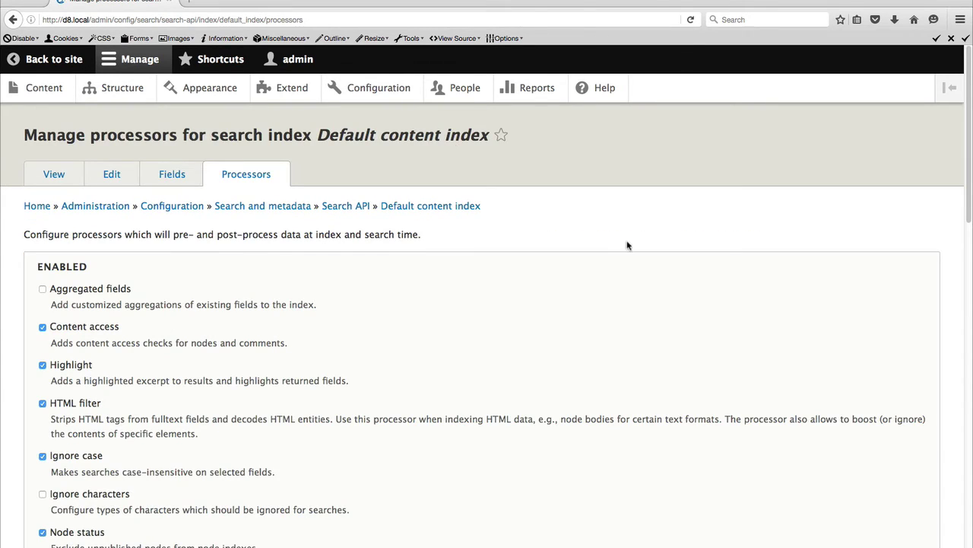
- Scroll through the index's enabled processors and their processing order
scroll(628, 251, "down", 1)
scroll(628, 250, "down", 10)
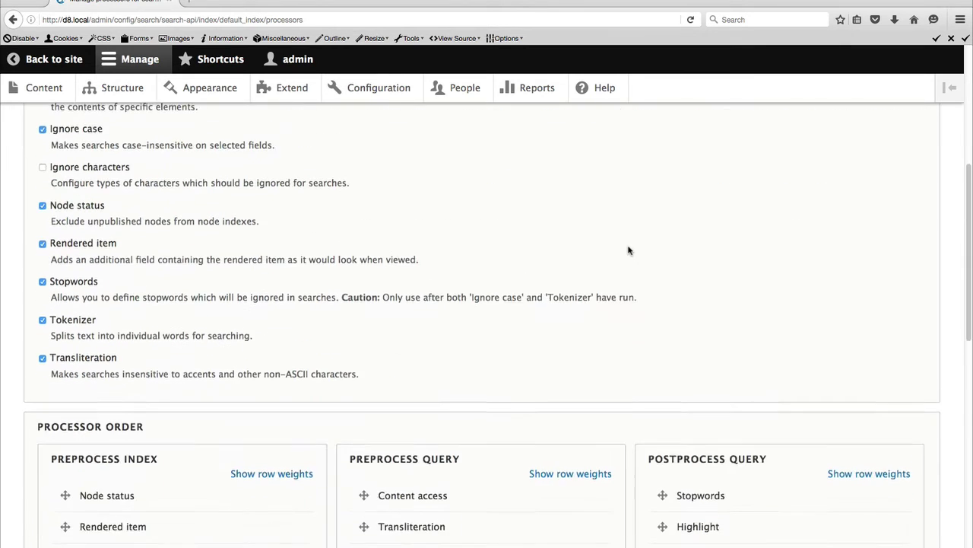
scroll(628, 251, "down", 3)
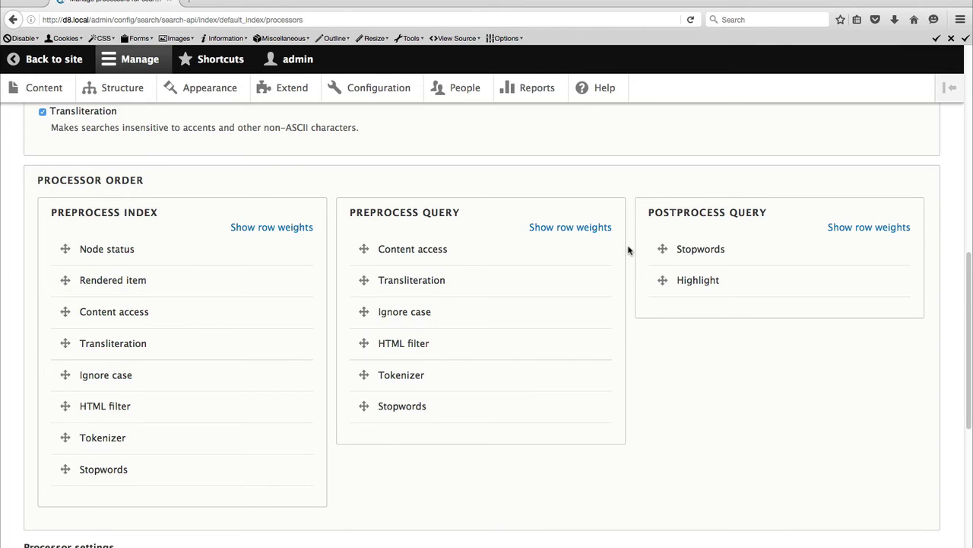
scroll(628, 250, "down", 1)
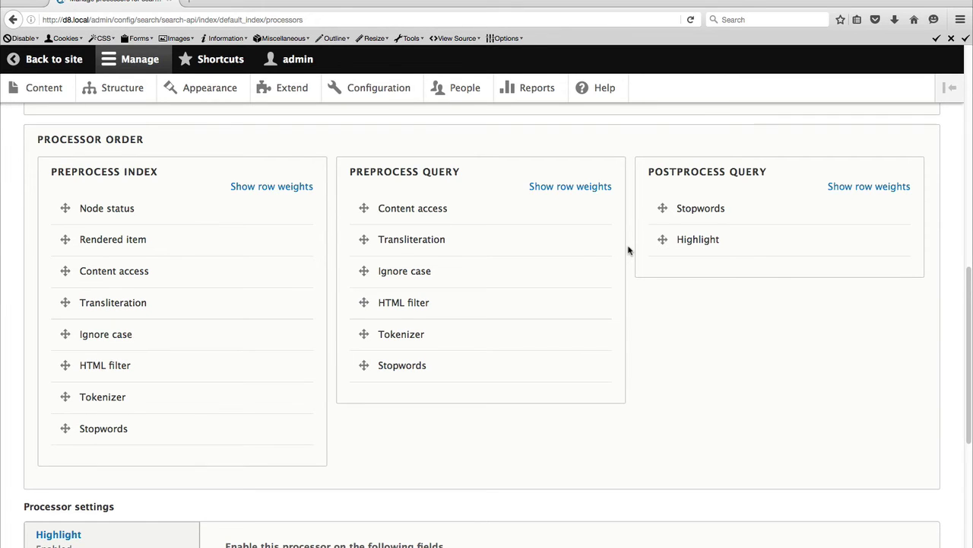
scroll(628, 250, "down", 1)
scroll(628, 250, "up", 1)
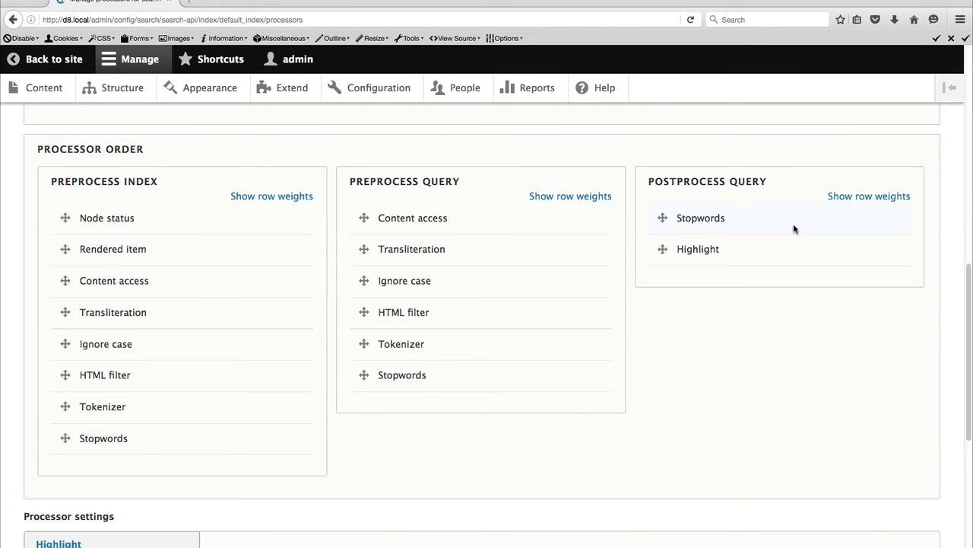
scroll(793, 229, "down", 8)
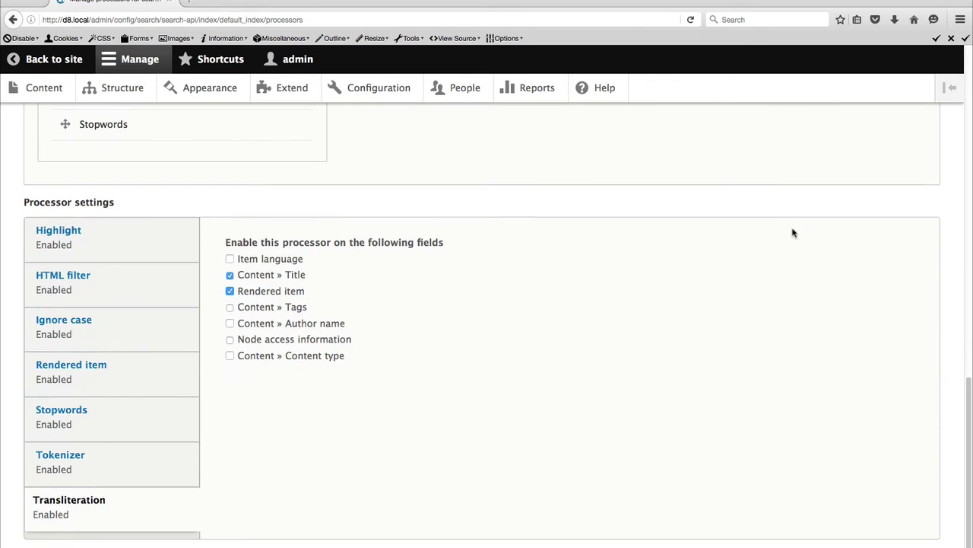
- Inspect the Tokenizer, Stopwords and Rendered item processor settings, then open Structure
left_click(135, 449)
left_click(141, 429)
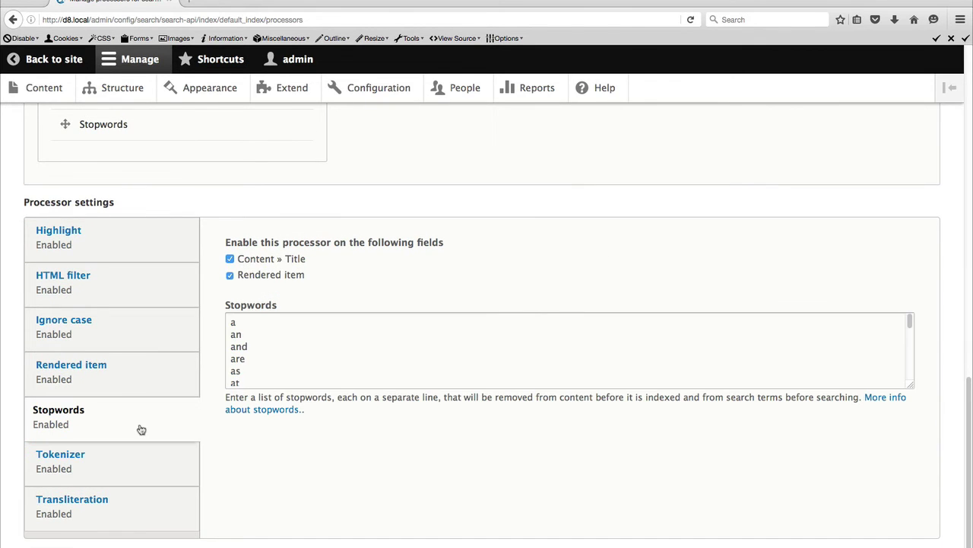
left_click(149, 389)
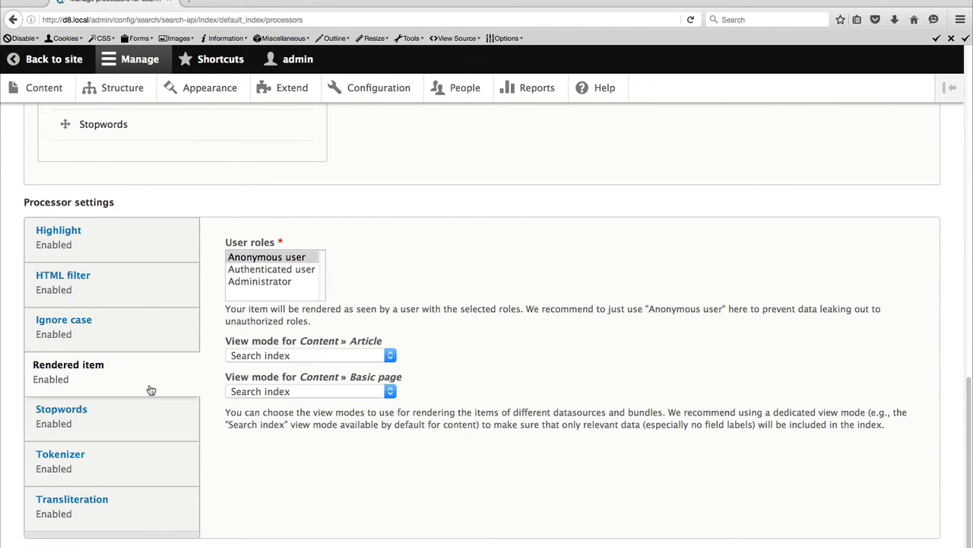
scroll(151, 390, "up", 8)
scroll(151, 390, "up", 5)
left_click(114, 87)
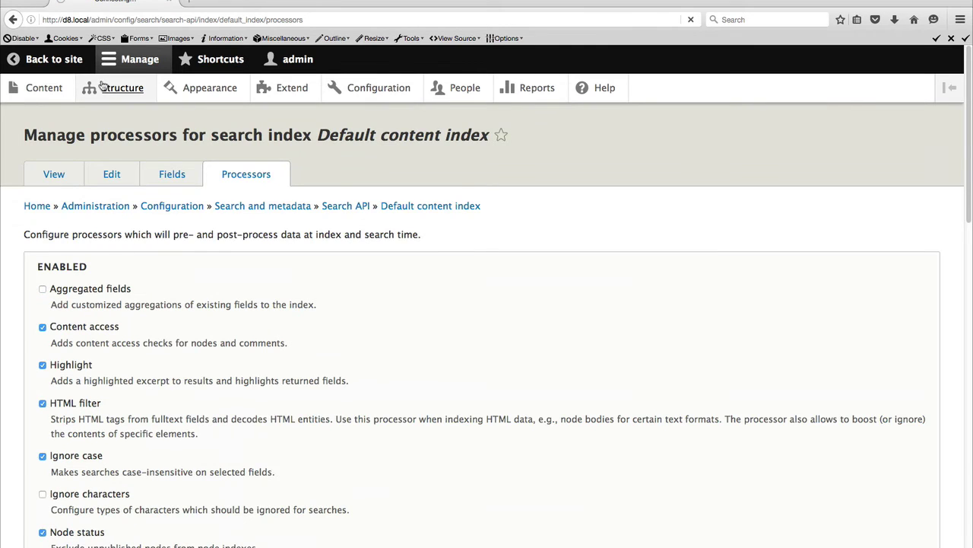
scroll(90, 444, "down", 2)
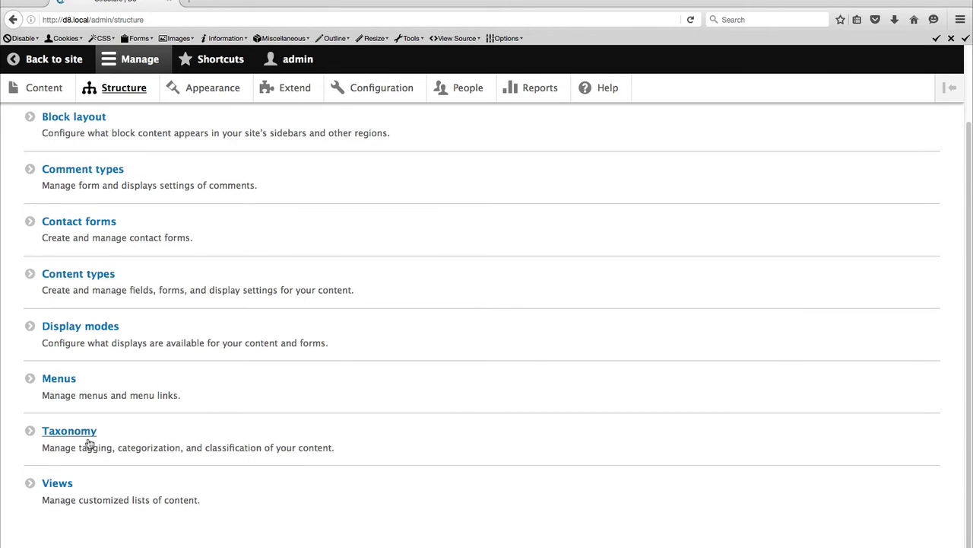
- In the Views list, follow the Search content view's /search/content path link
left_click(57, 484)
scroll(185, 515, "down", 5)
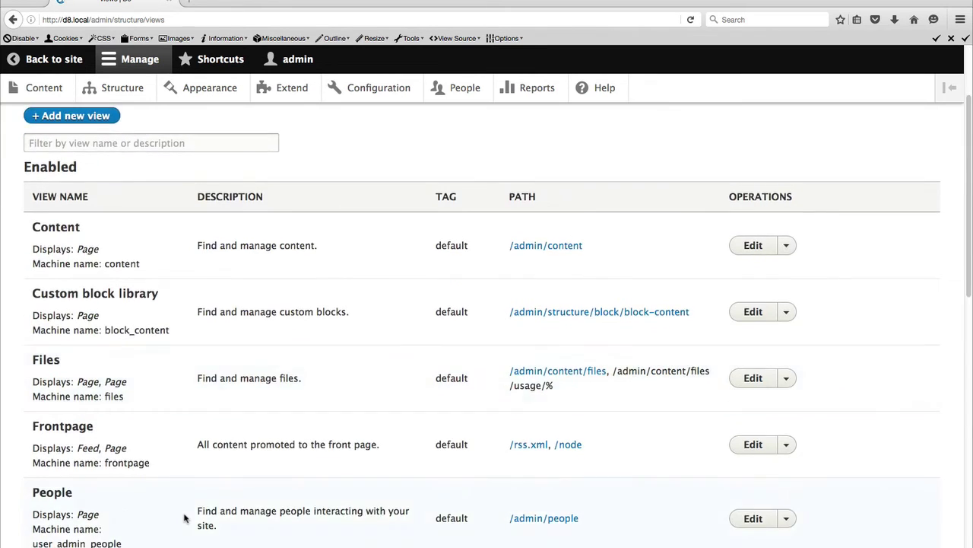
scroll(185, 518, "down", 5)
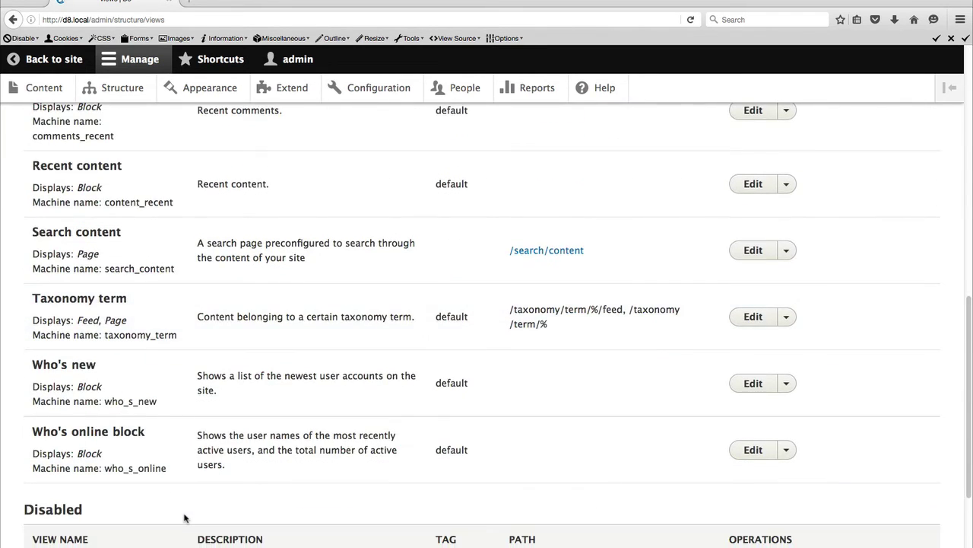
scroll(185, 518, "up", 10)
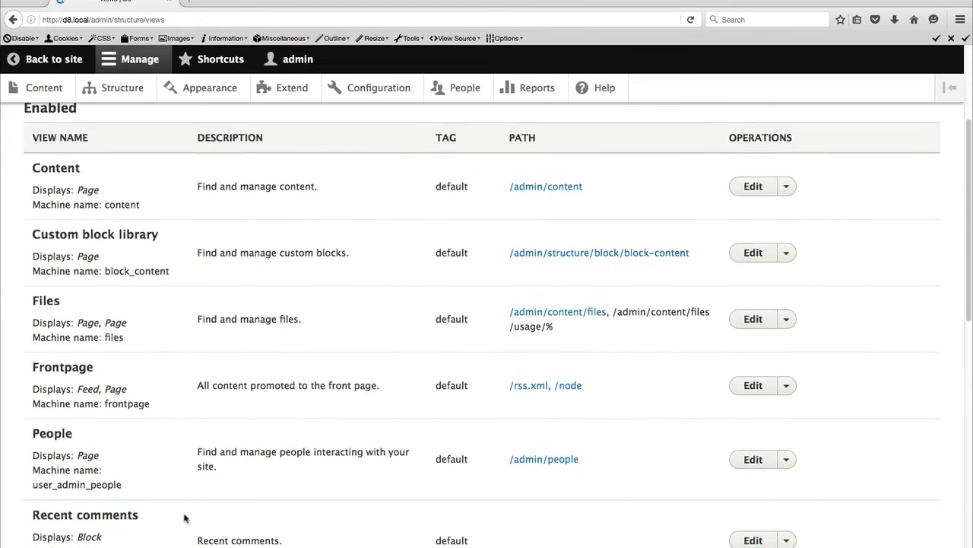
scroll(184, 518, "down", 4)
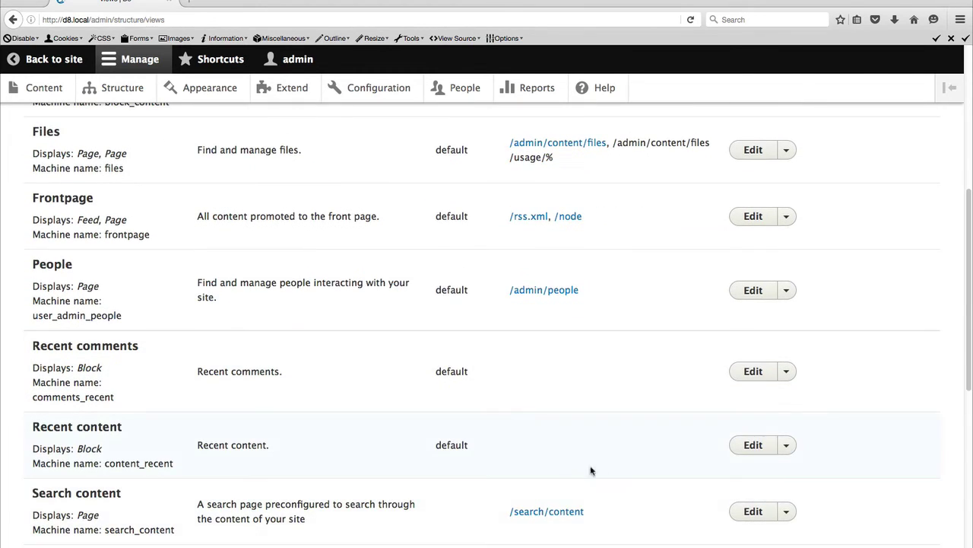
left_click(552, 511)
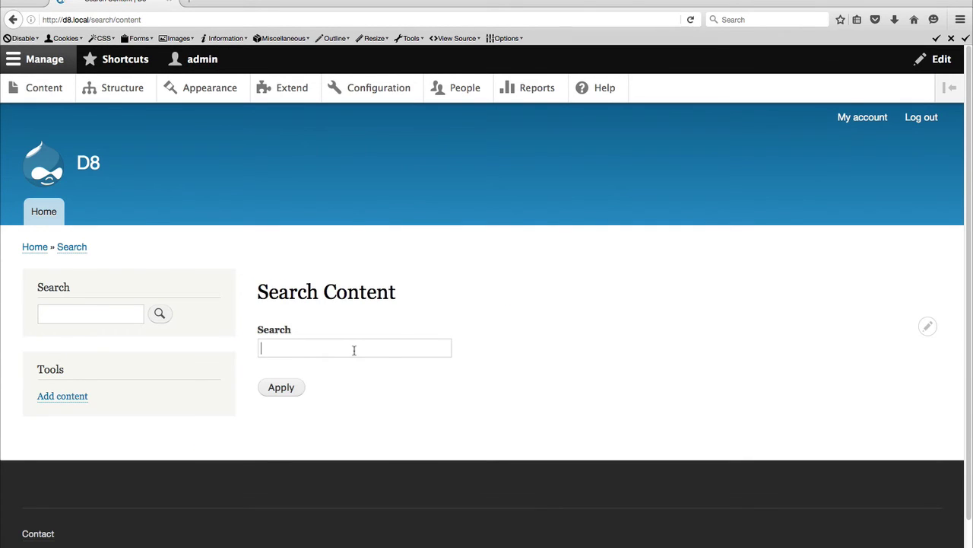
- Navigate from the site home page to the Search Content page
left_click(88, 156)
left_click(87, 169)
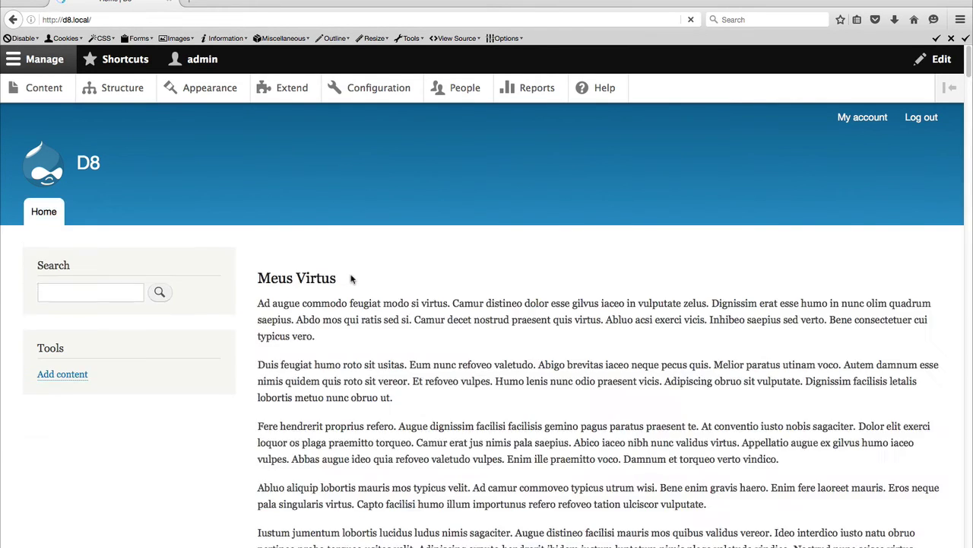
scroll(352, 279, "down", 1)
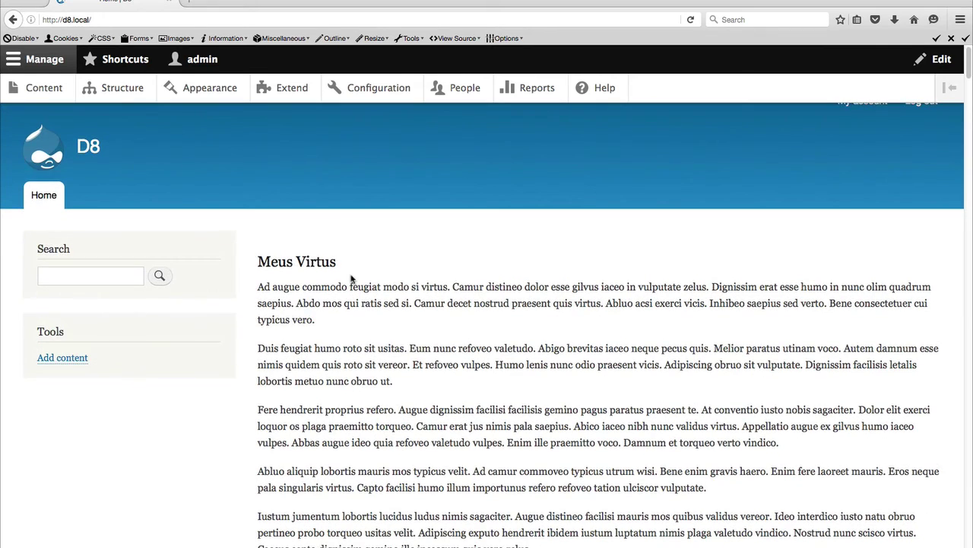
left_click(11, 20)
- Search for 'sed', then for 'neo', both returning no results
left_click(277, 344)
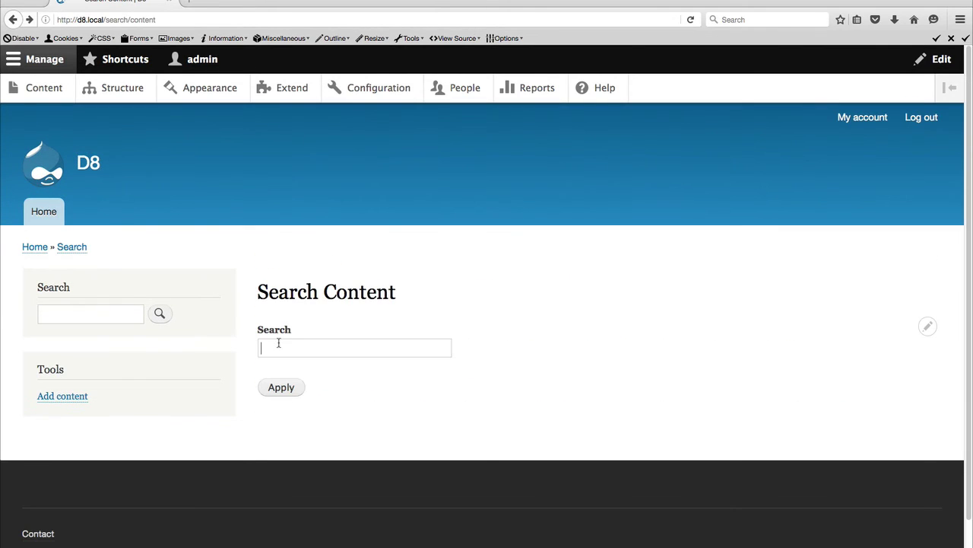
type("sed")
key("Return")
double_click(329, 346)
type("neo")
key("Return")
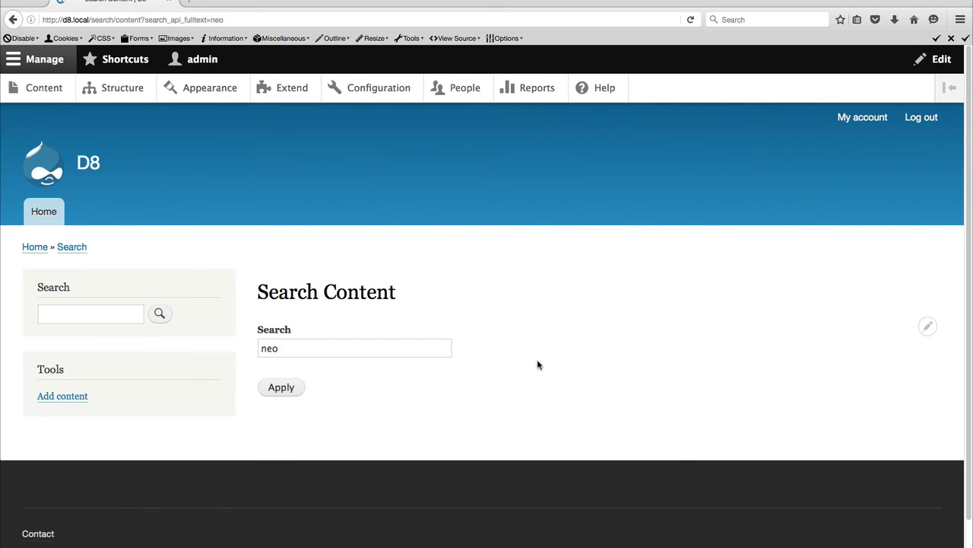
scroll(538, 365, "down", 2)
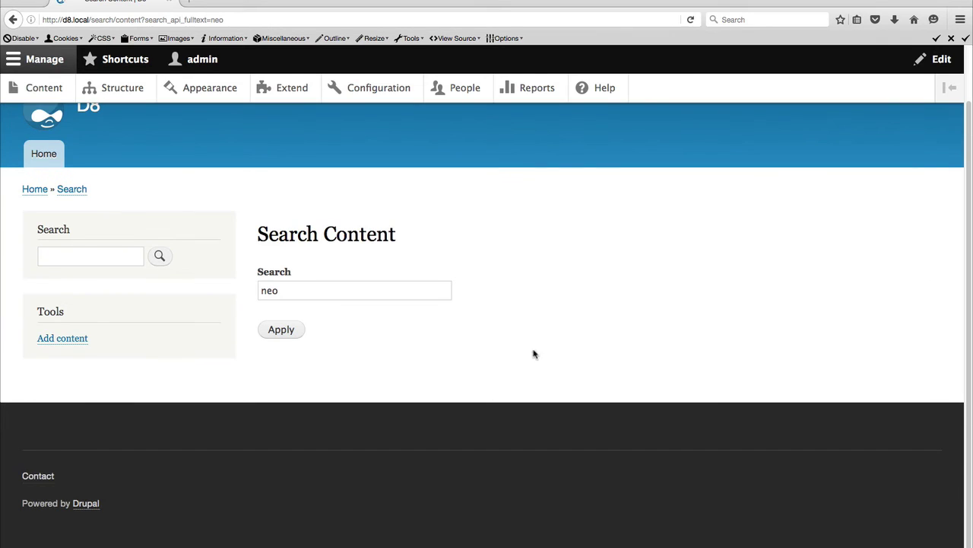
left_click(396, 102)
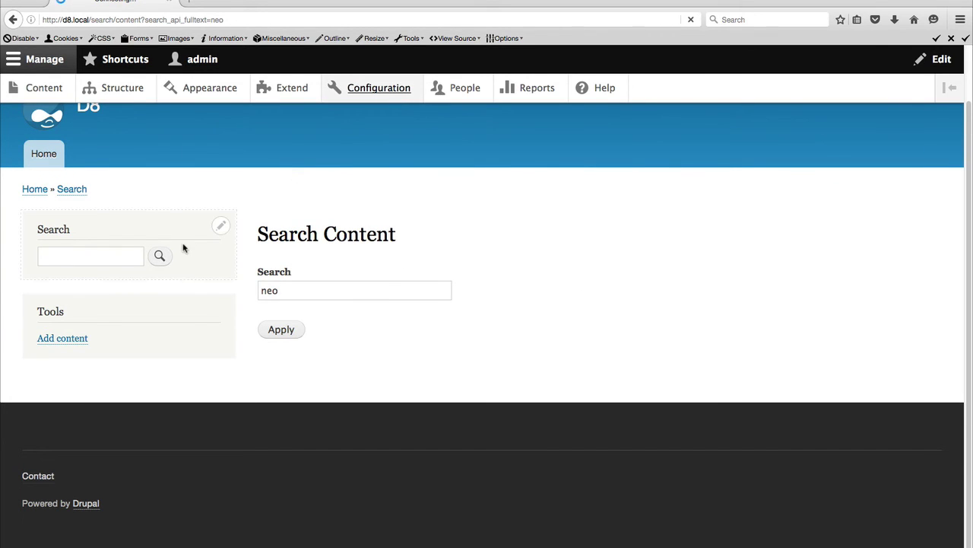
- From Search API, edit the Default content index and run Index now on its View tab
scroll(182, 248, "down", 10)
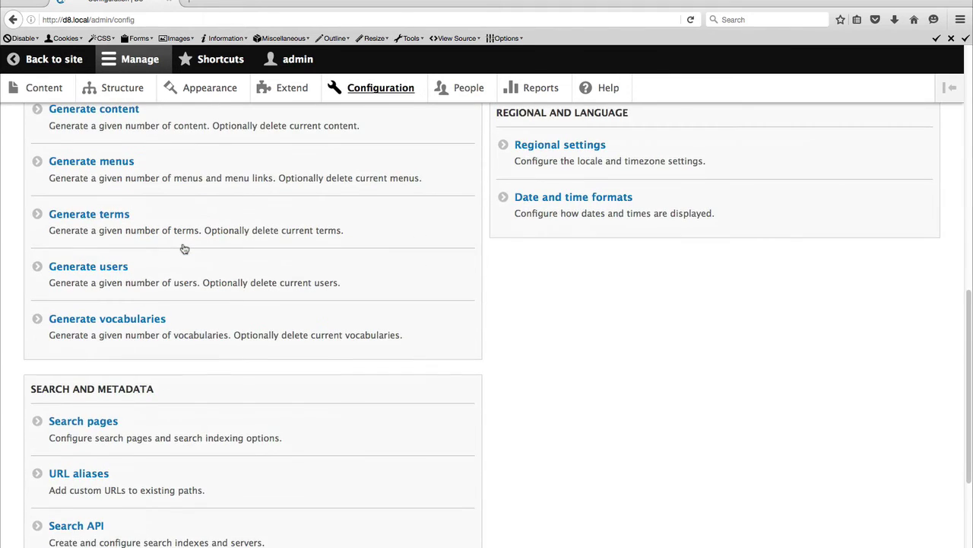
scroll(184, 249, "down", 4)
left_click(99, 414)
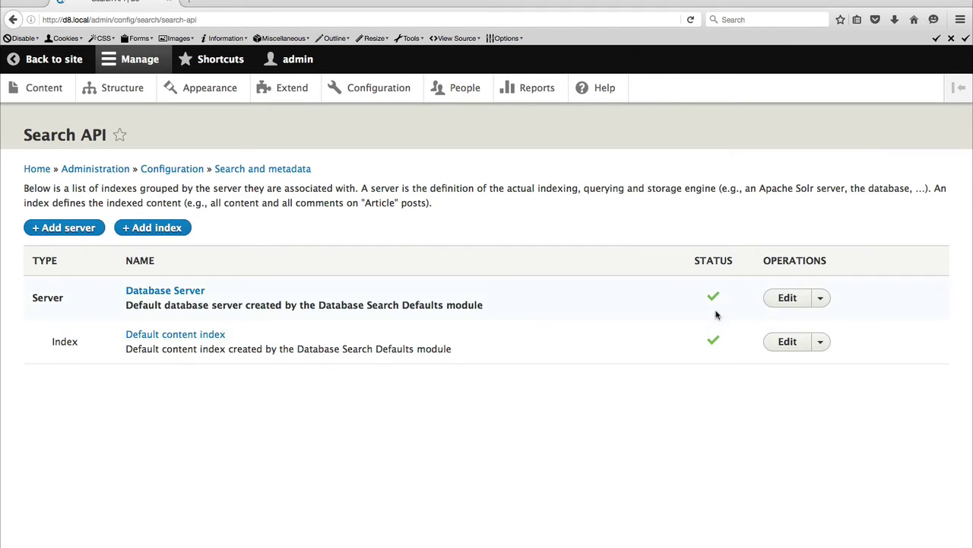
left_click(820, 341)
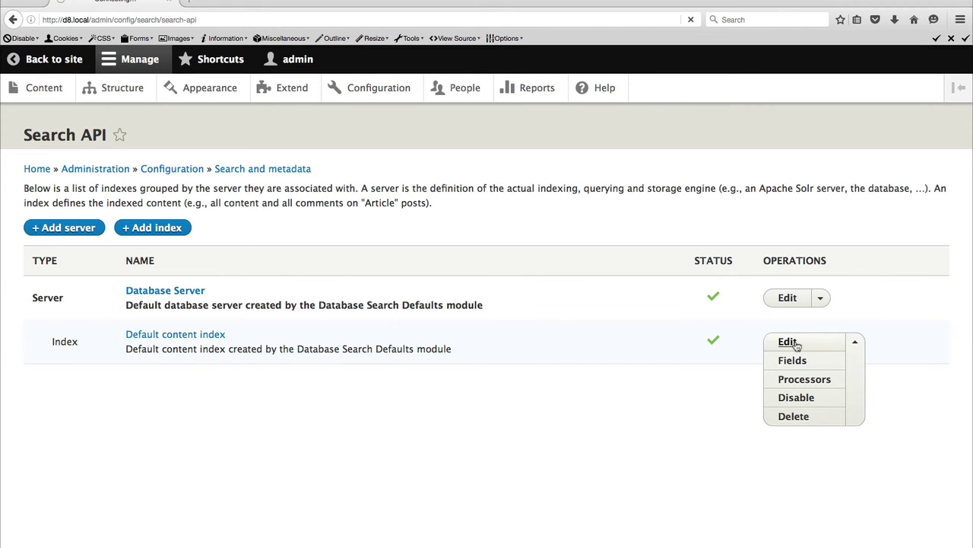
left_click(790, 343)
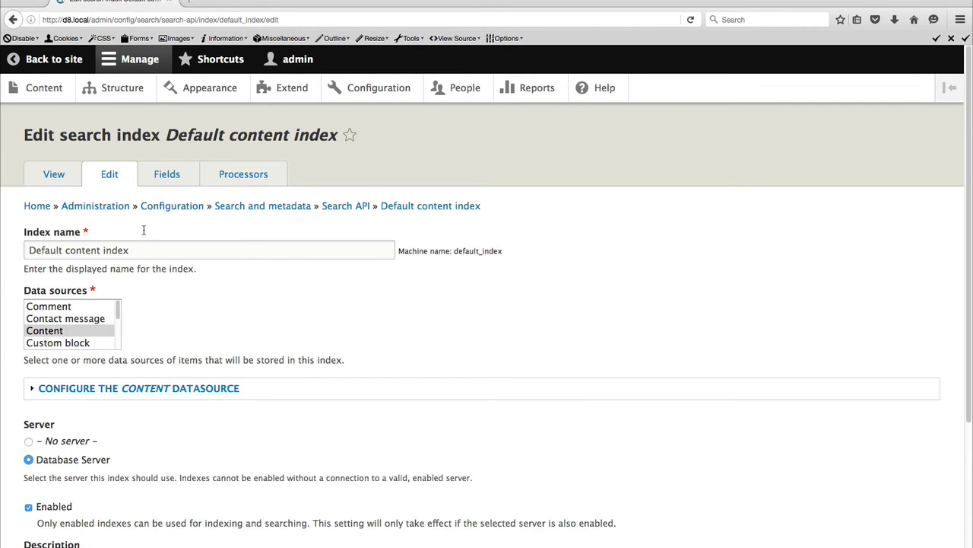
left_click(61, 187)
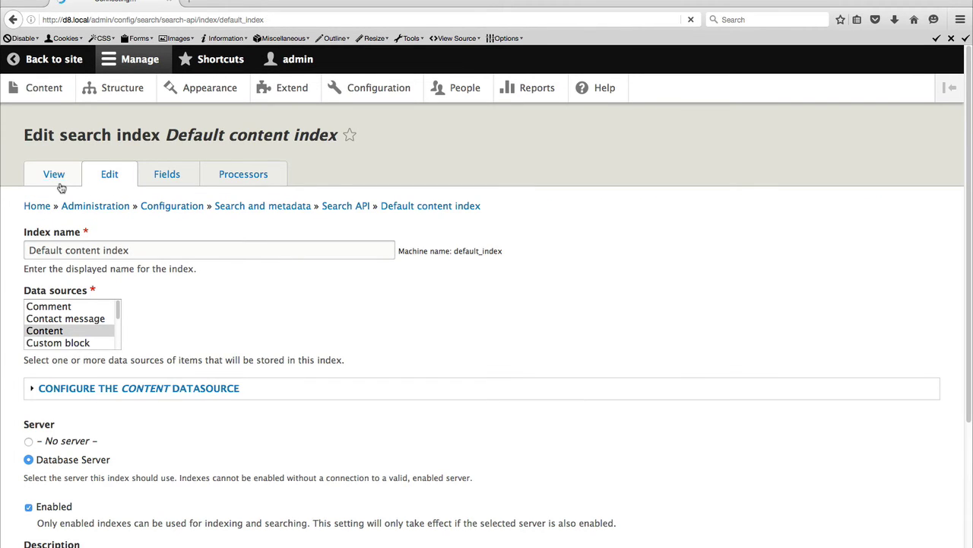
scroll(127, 357, "down", 5)
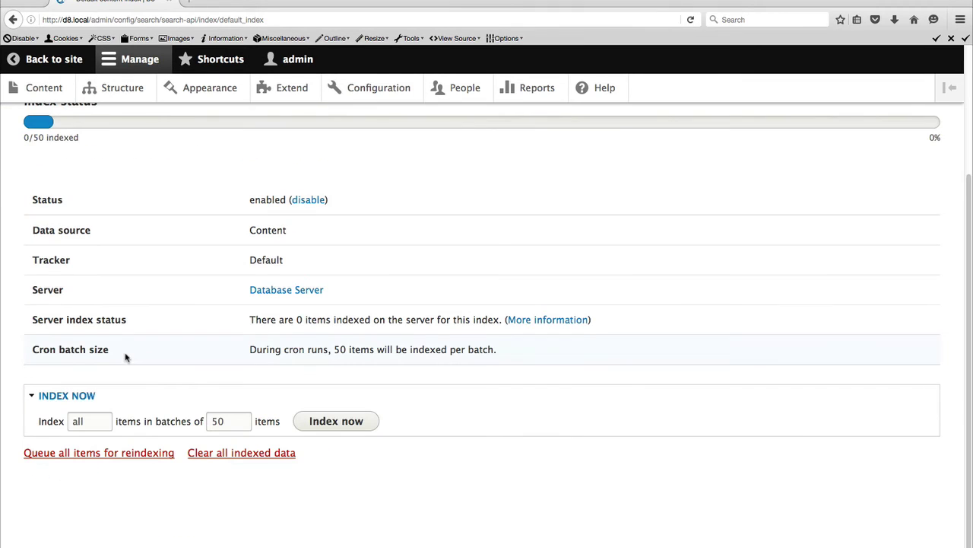
left_click(320, 427)
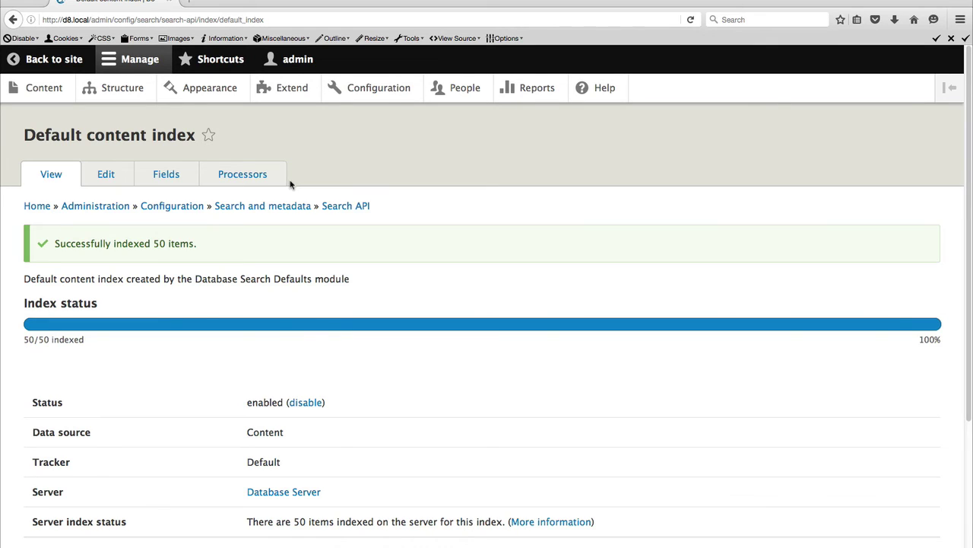
- Load d8.local/search/content in a new browser tab
left_click(51, 88, "super")
left_click(209, 7)
double_click(162, 15)
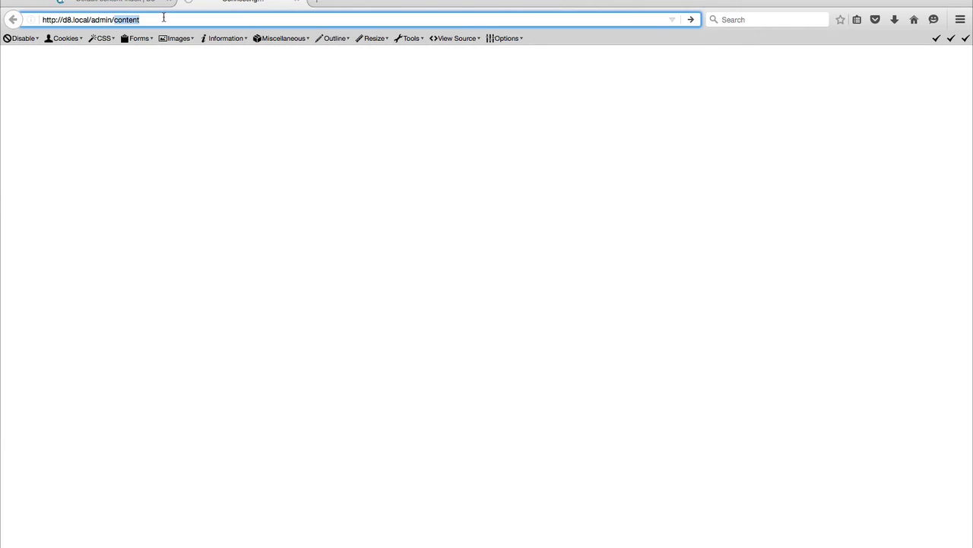
key("BackSpace")
key("BackSpace")
key("BackSpace")
key("BackSpace")
key("BackSpace")
key("BackSpace")
key("BackSpace")
type("search/cont")
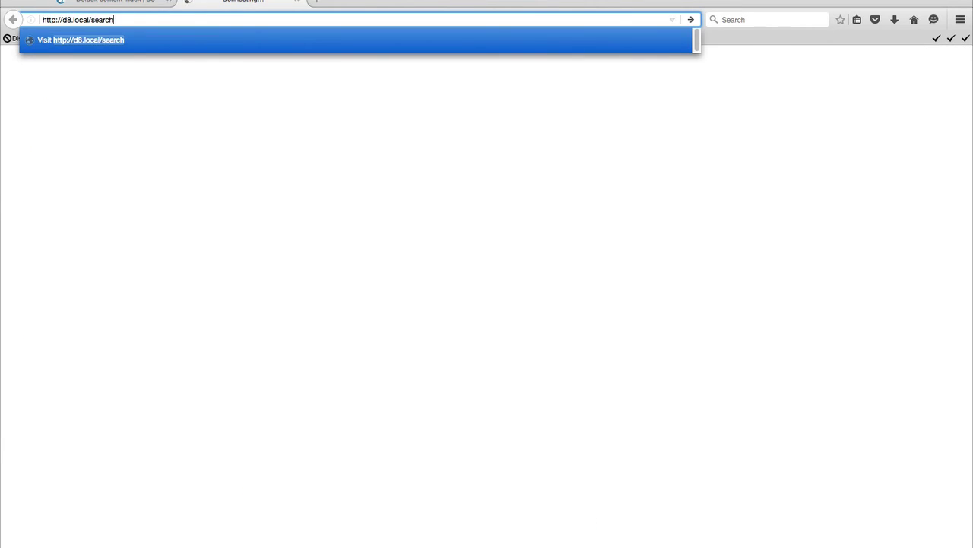
type("ent")
key("Return")
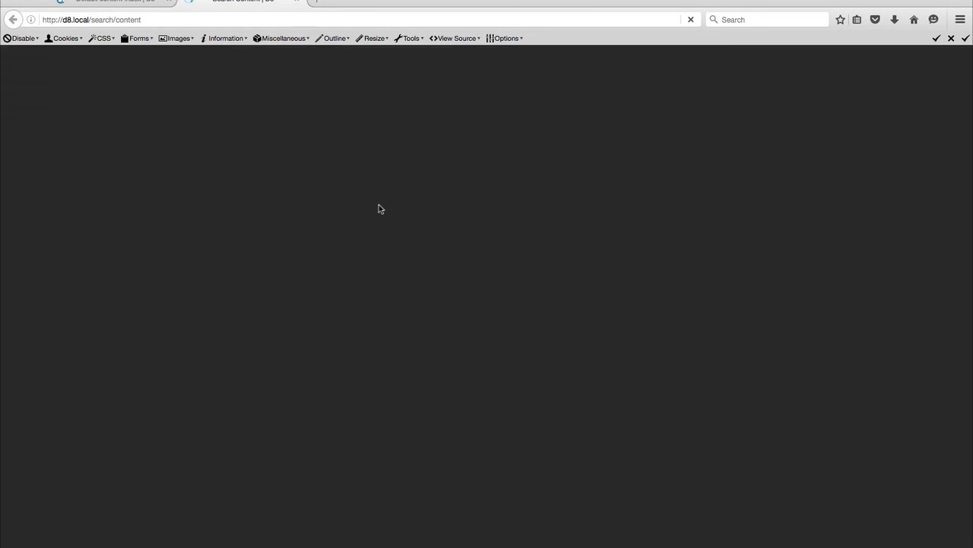
- Search for 'neo', review the results, then open the Search content view via Edit view
type("neo")
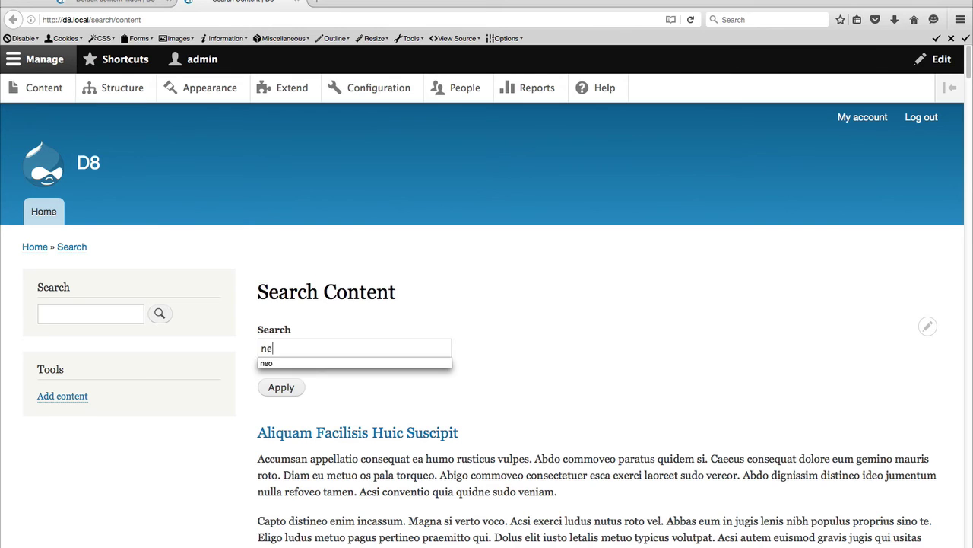
key("Return")
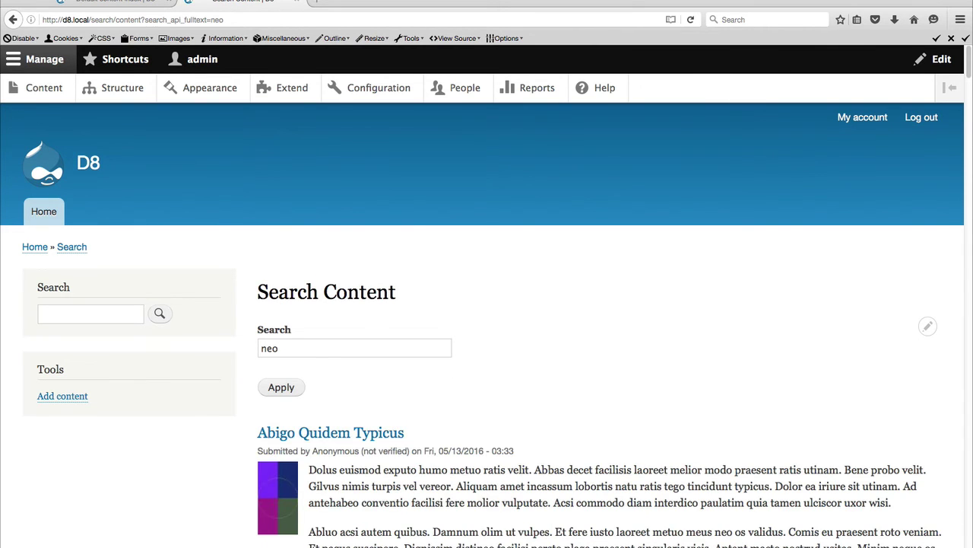
scroll(665, 373, "down", 10)
scroll(665, 373, "down", 10)
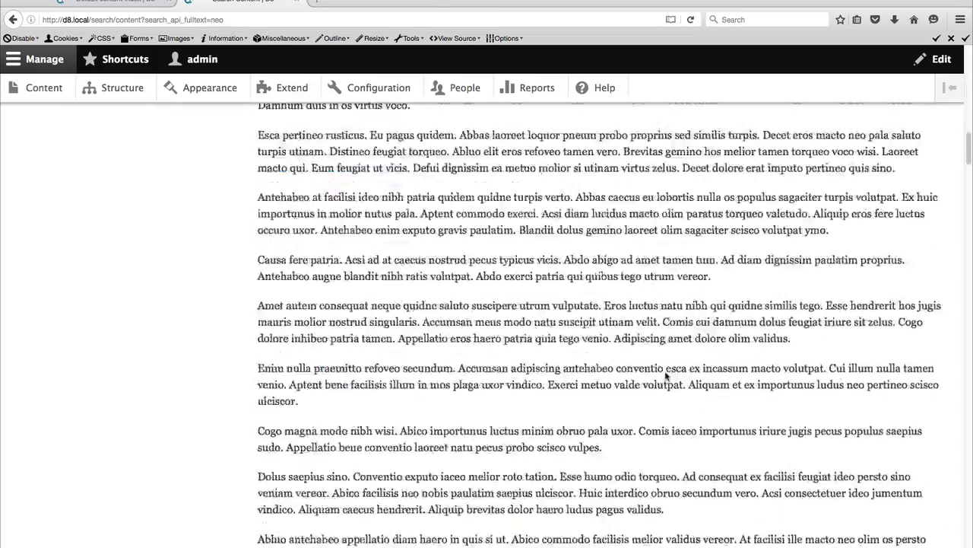
scroll(664, 374, "up", 20)
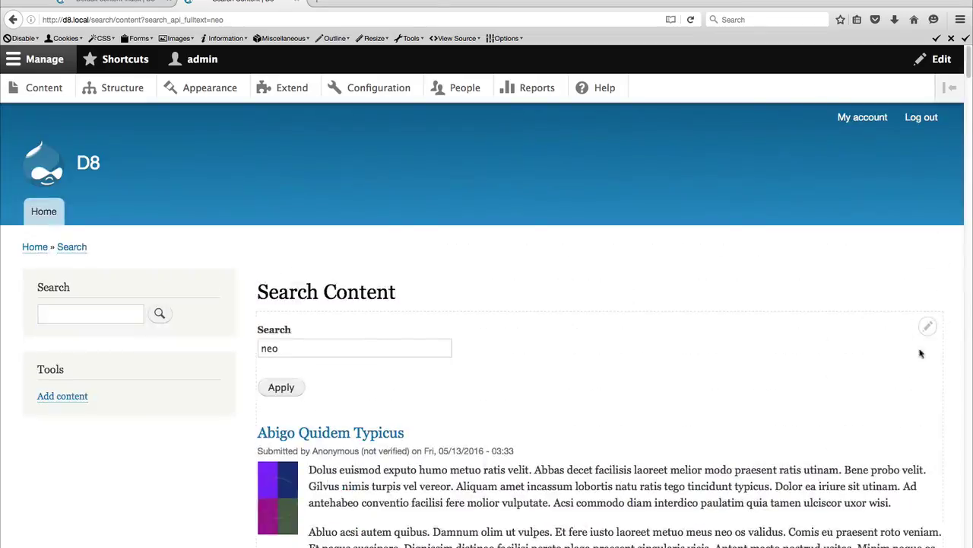
left_click(926, 326)
left_click(911, 345)
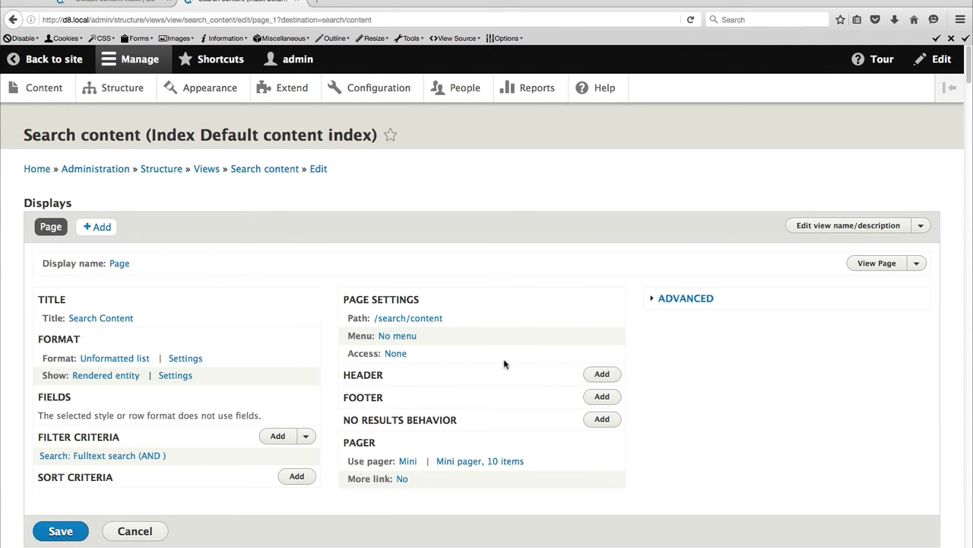
- Go through Structure and Configuration to Facets under Search and metadata
left_click(135, 92)
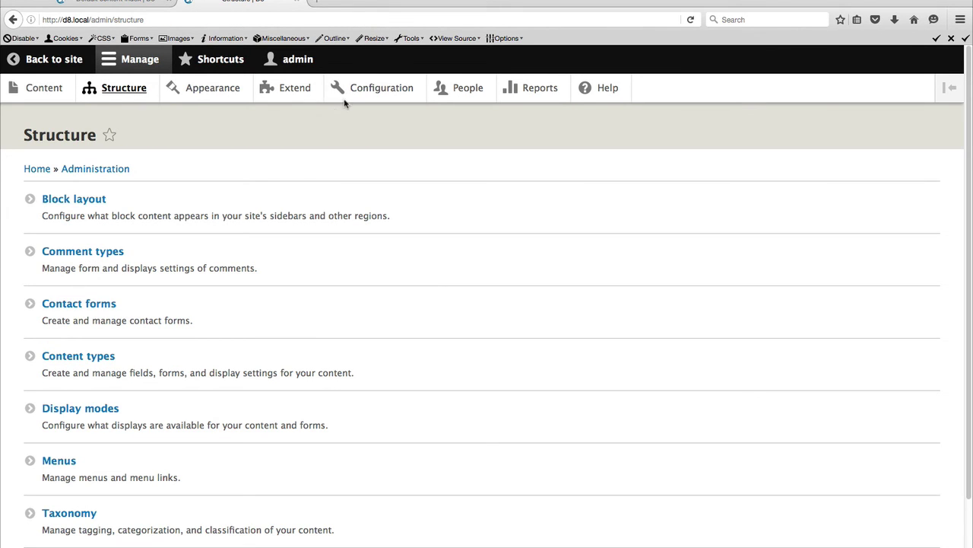
left_click(367, 92)
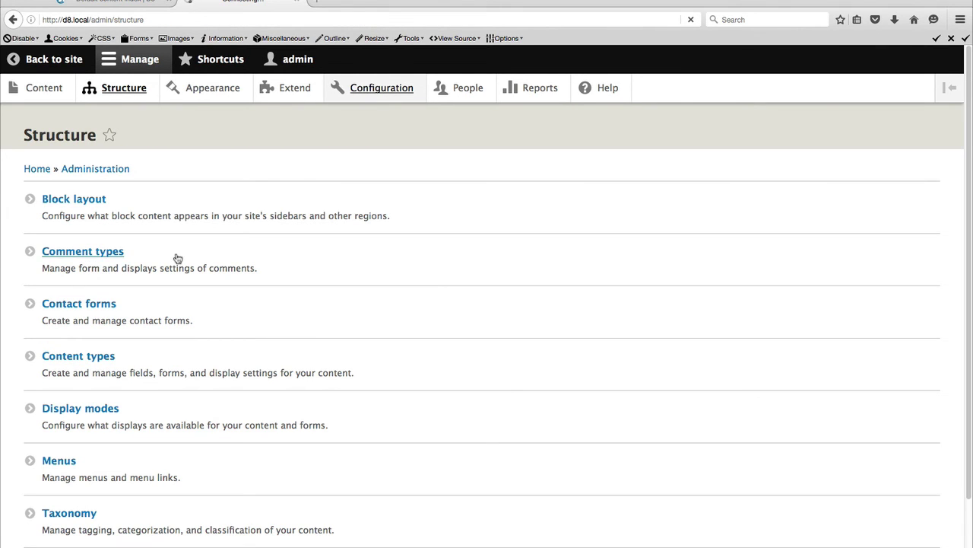
scroll(175, 257, "down", 5)
scroll(176, 257, "down", 12)
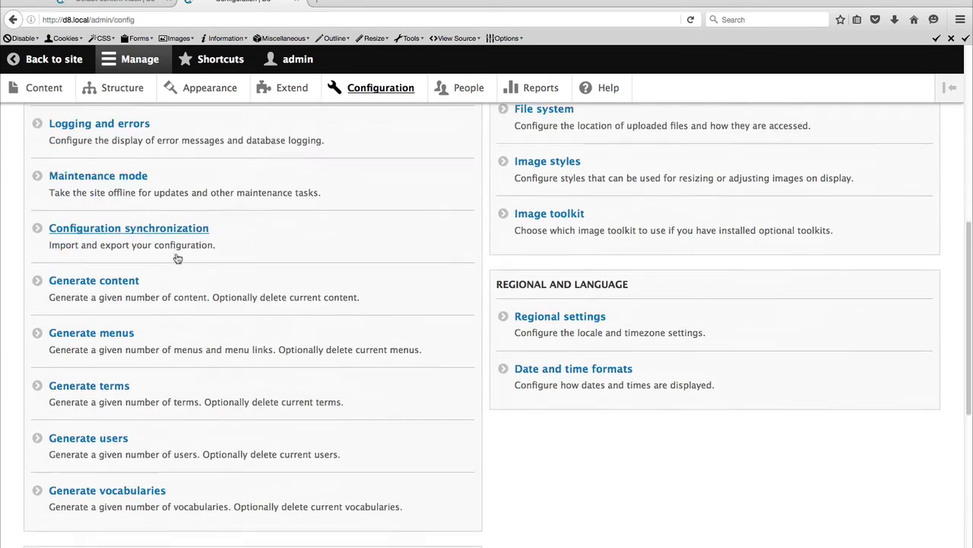
left_click(65, 411)
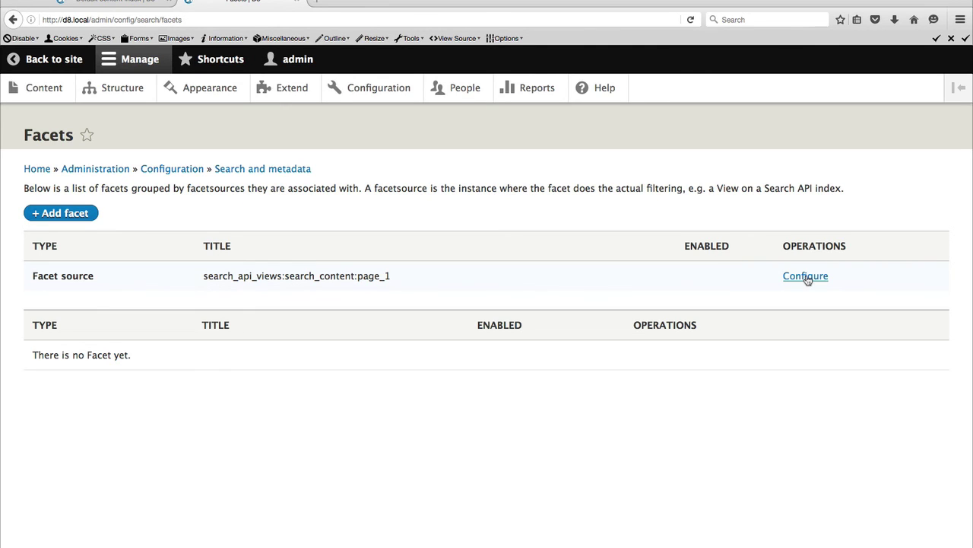
- Start a new facet named 'Content type' with URL name content_type
left_click(91, 215)
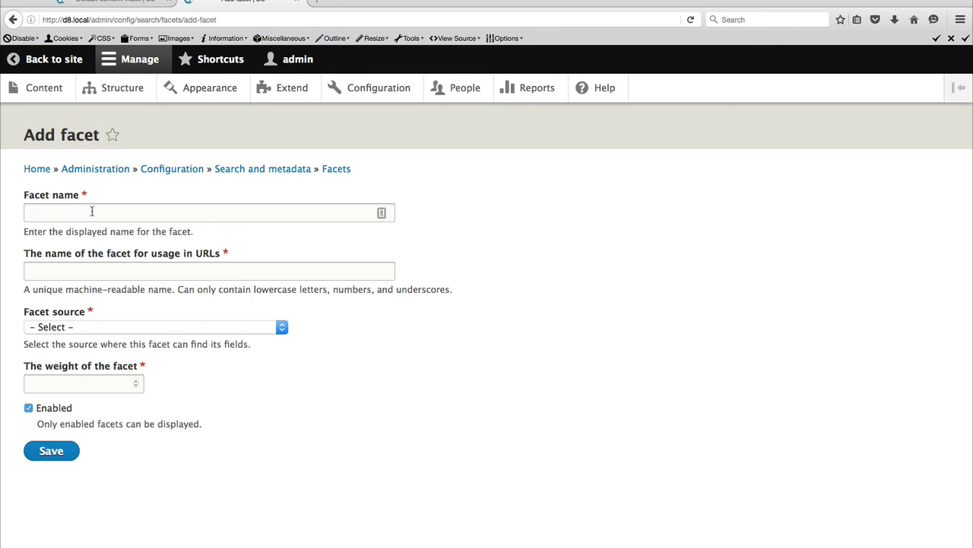
left_click(91, 211)
type("Content type")
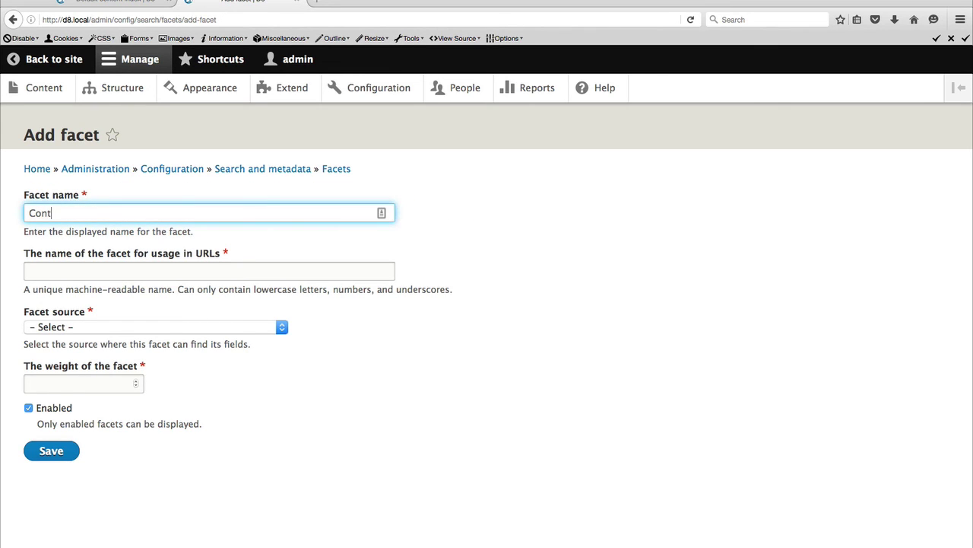
left_click(81, 265)
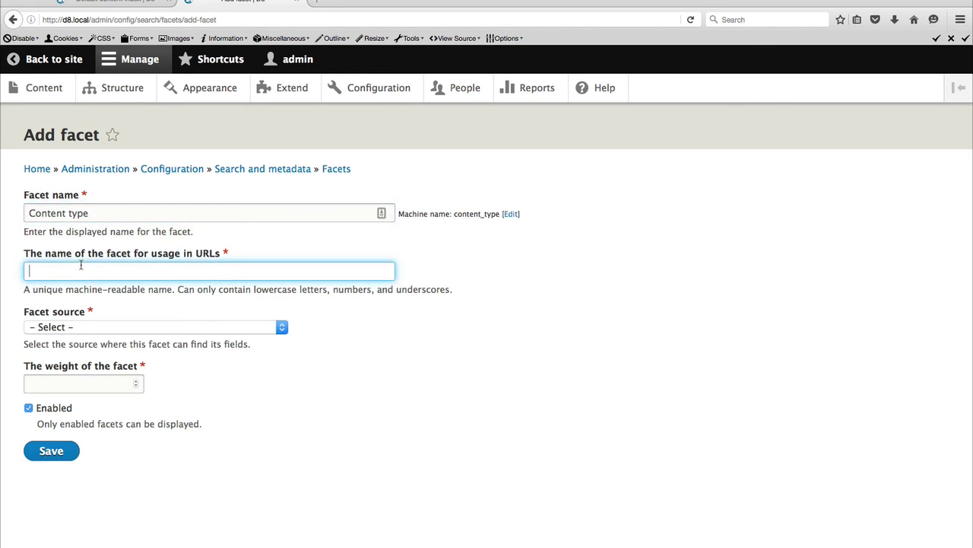
type("content_type")
- Set the facet source to the Search content page, field Content type, weight 0, and save
left_click(76, 326)
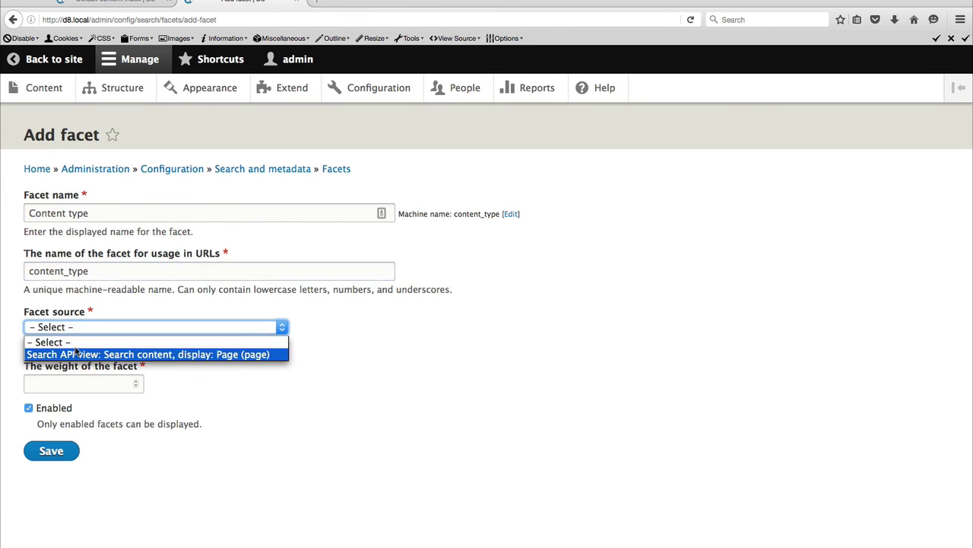
left_click(76, 354)
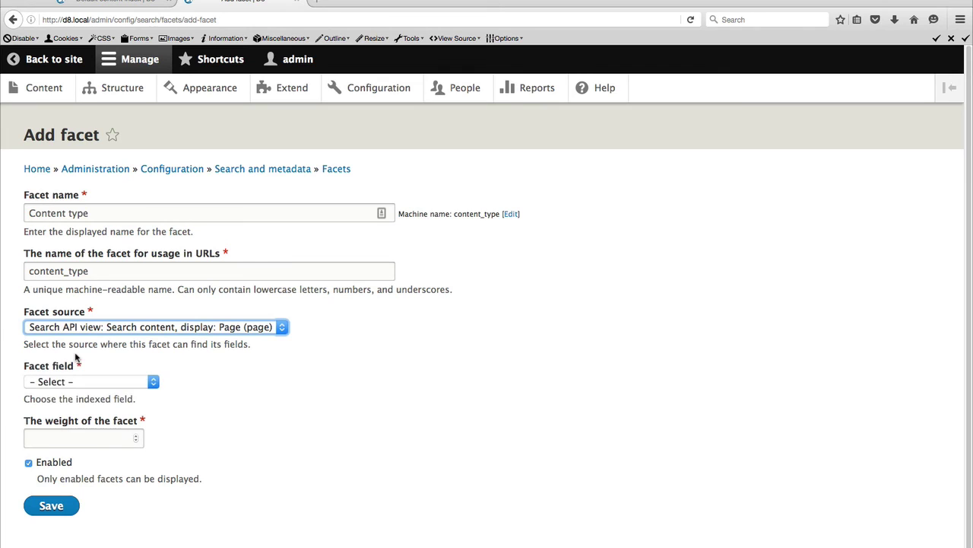
left_click(67, 381)
scroll(67, 391, "down", 1)
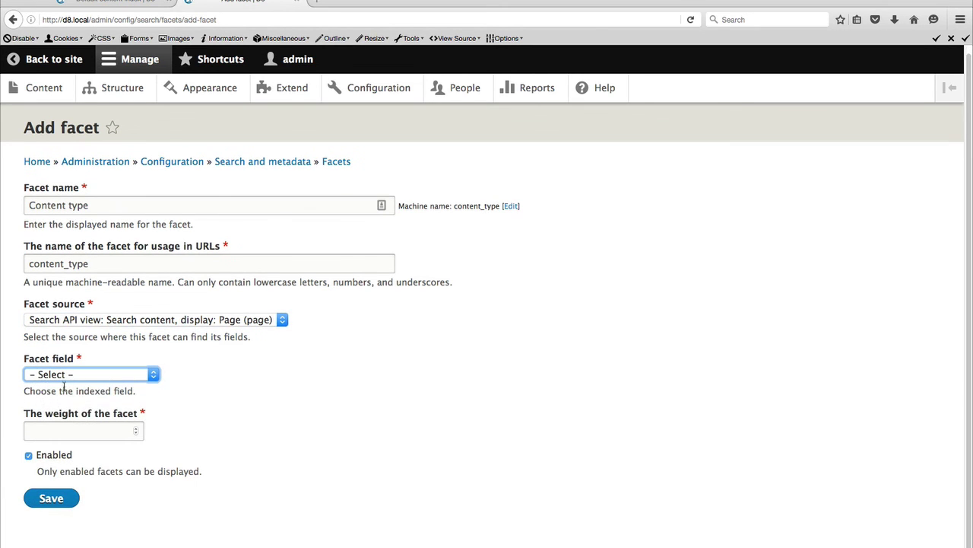
left_click(67, 374)
left_click(70, 535)
left_click(67, 431)
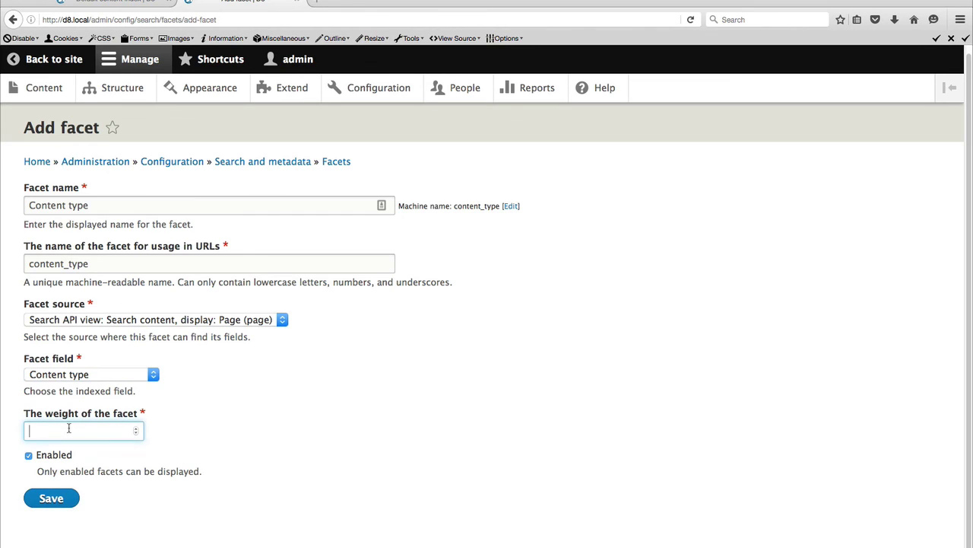
type("0")
left_click(50, 498)
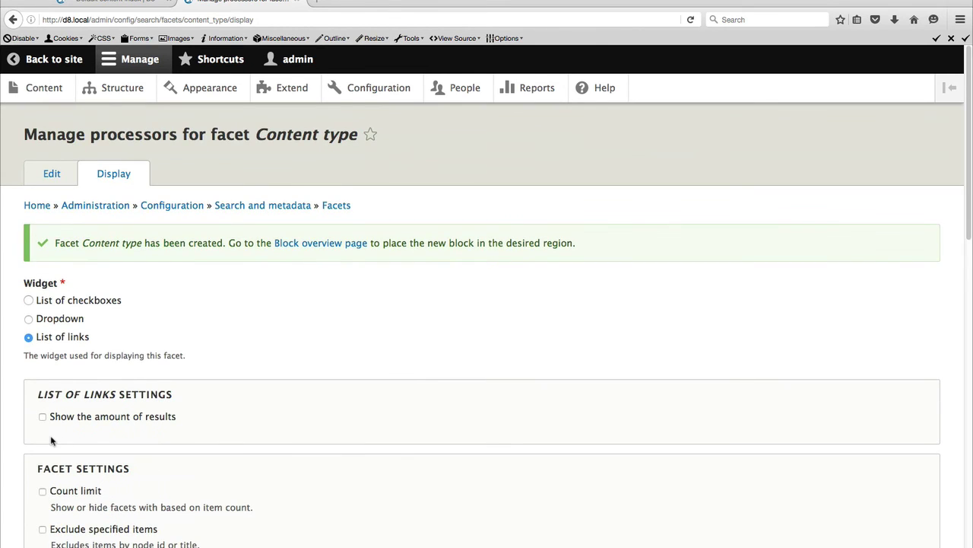
- Save the facet's display settings, then go to the Structure overview
scroll(66, 433, "down", 10)
left_click(53, 498)
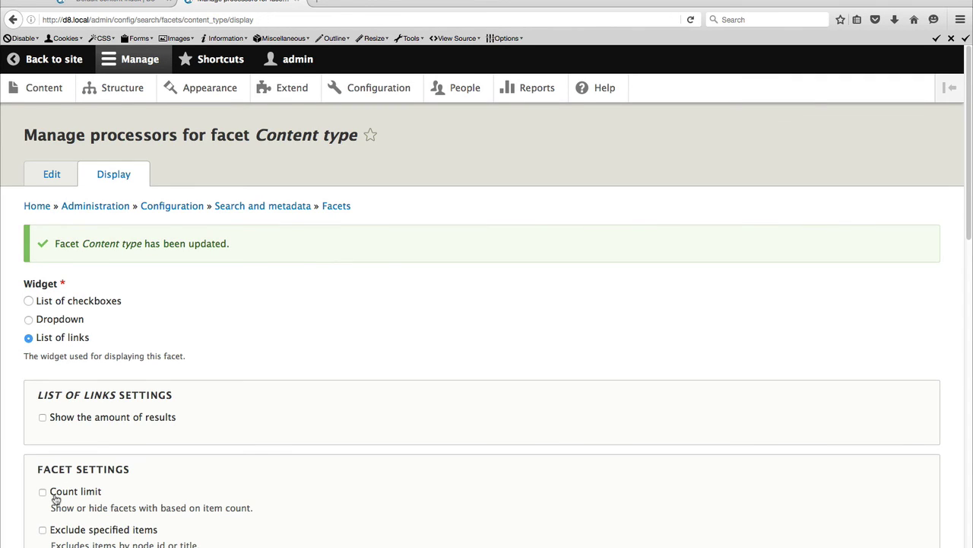
left_click(104, 95)
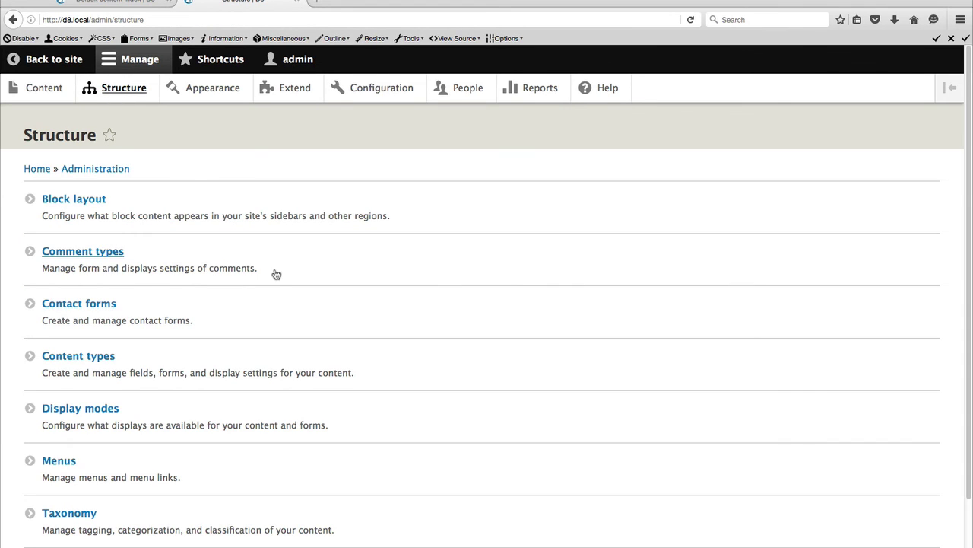
- In Block layout, choose the Content type facet block for the Sidebar first region
left_click(100, 200)
scroll(408, 250, "down", 5)
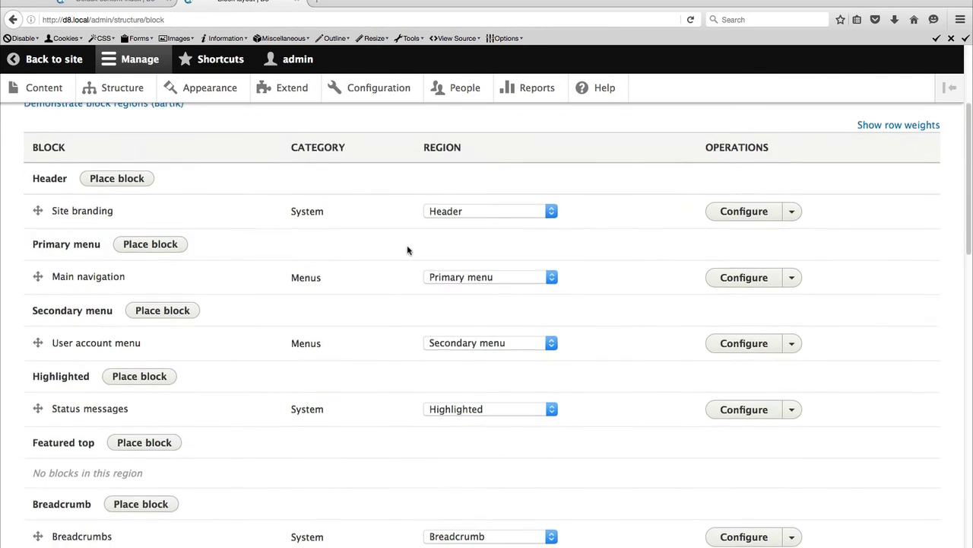
scroll(408, 249, "down", 2)
scroll(408, 249, "down", 2)
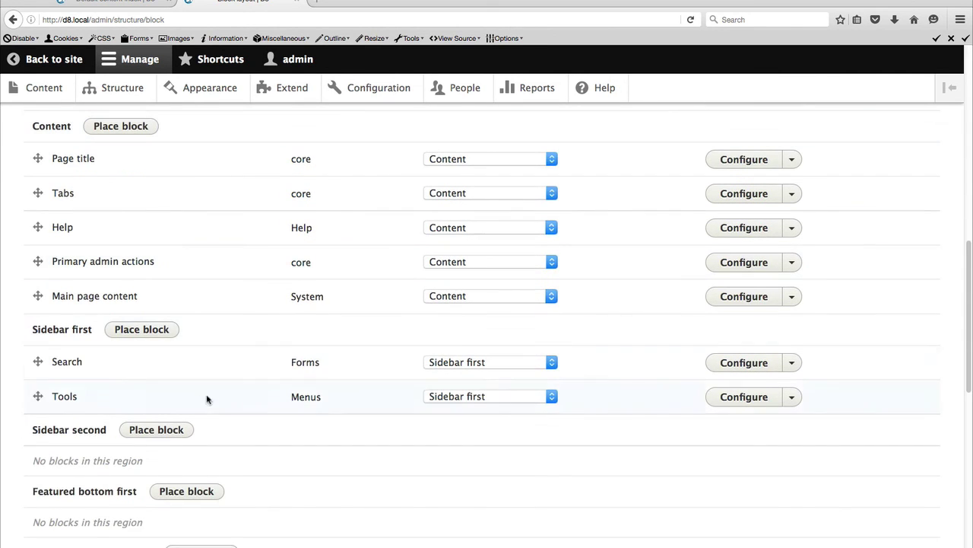
left_click(143, 330)
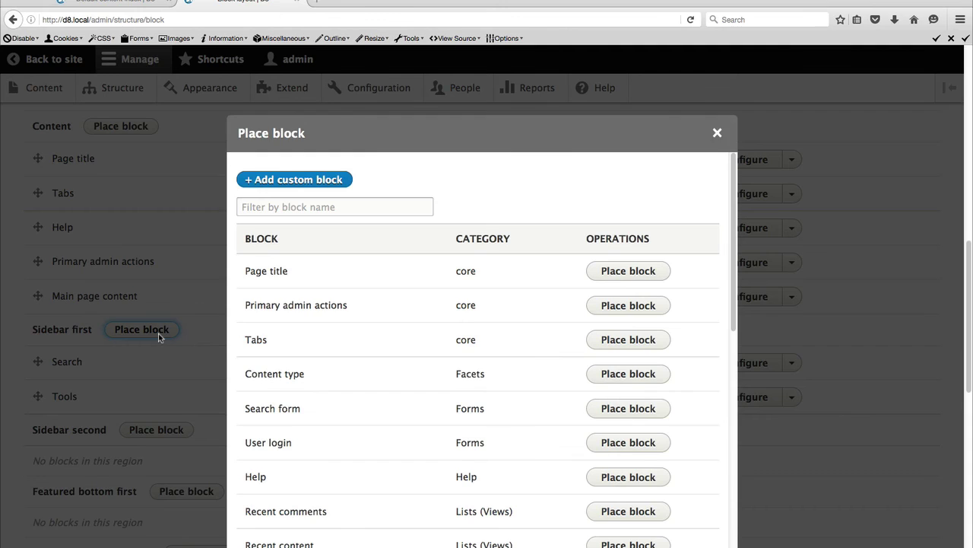
right_click(397, 334)
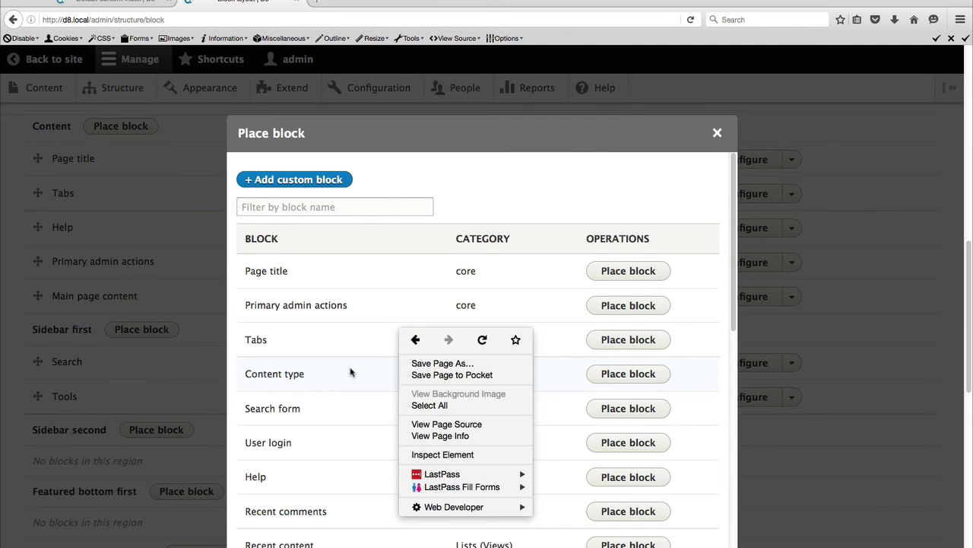
left_click(351, 372)
left_click(650, 376)
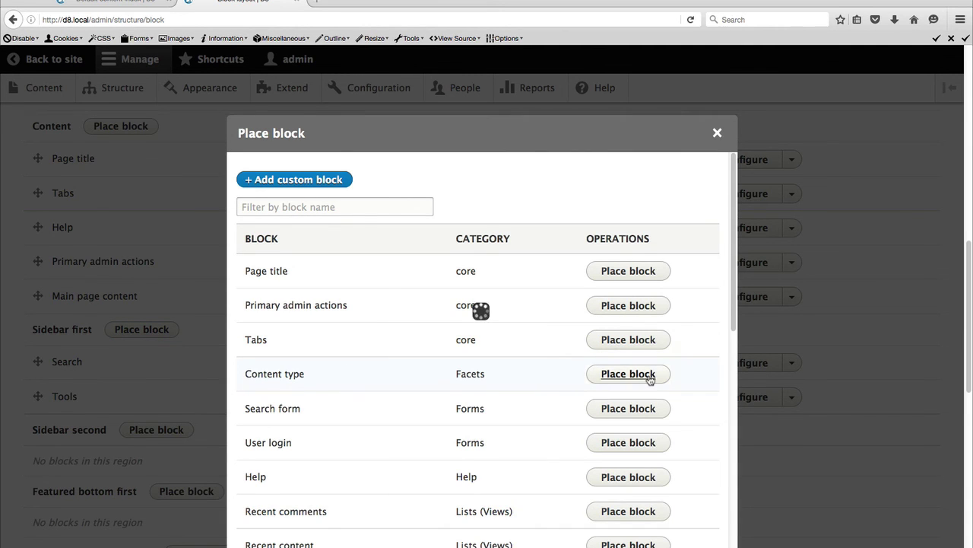
- Save the block into Sidebar first and save the block layout
left_click(288, 542)
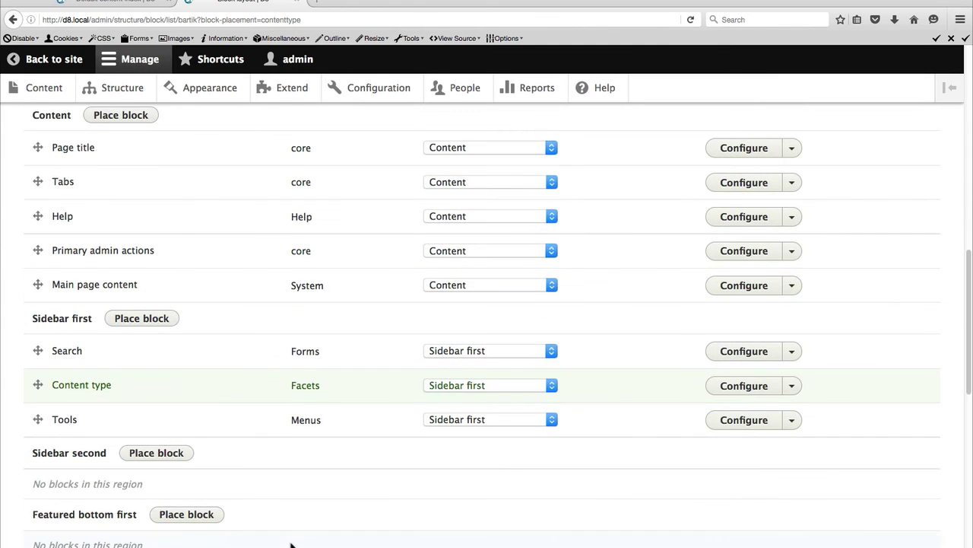
right_click(291, 543)
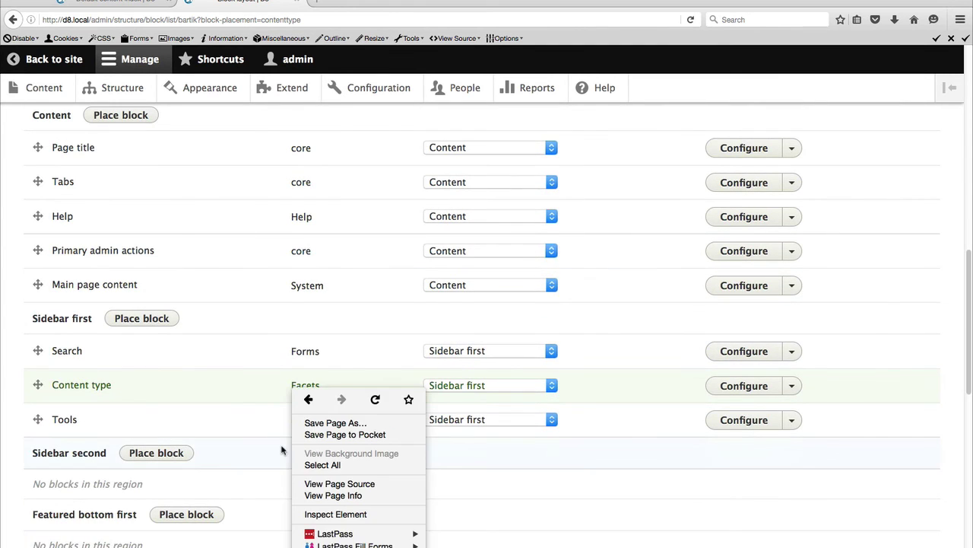
left_click(282, 451)
scroll(224, 418, "down", 10)
left_click(67, 505)
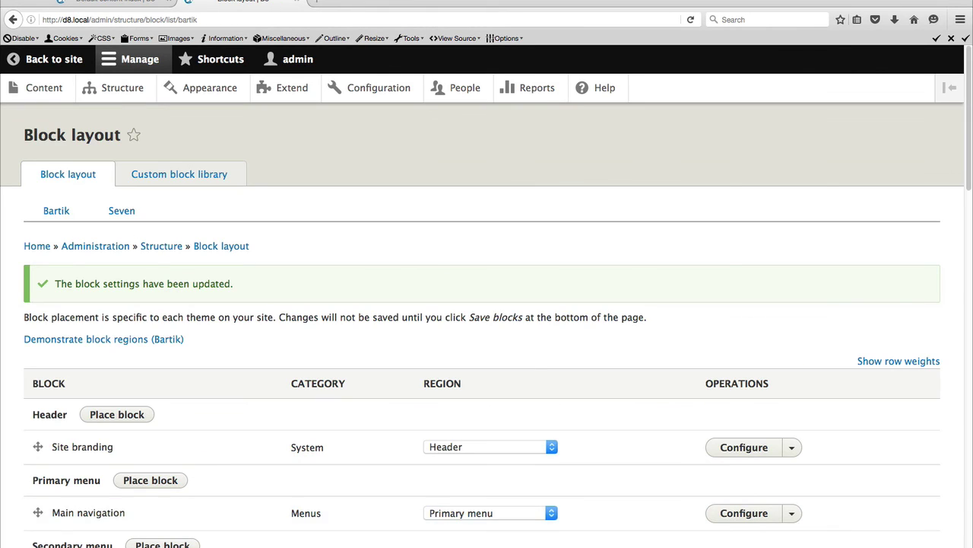
- In the other tab, replace the URL path with search/content and load it
left_click(107, 6)
left_click_drag(92, 20, 410, 21)
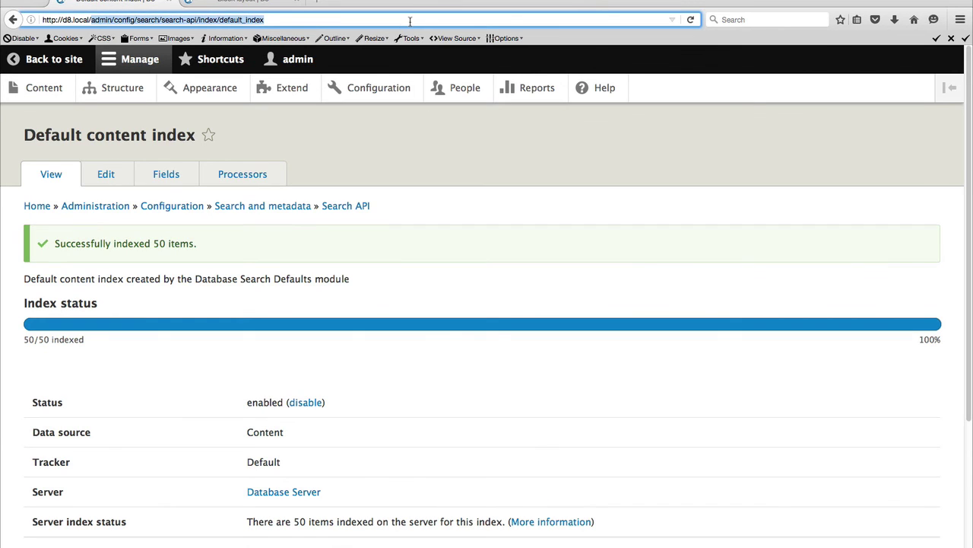
type("search/content")
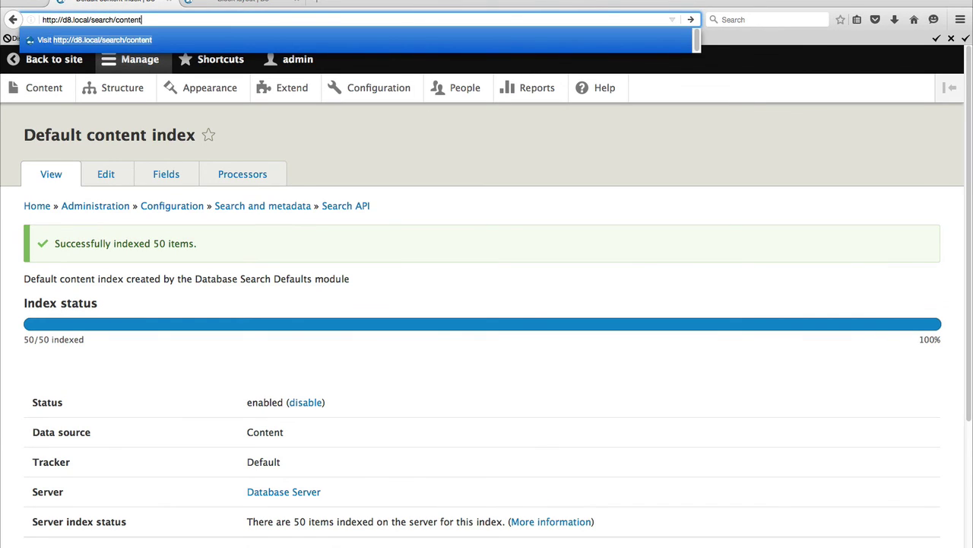
key("Return")
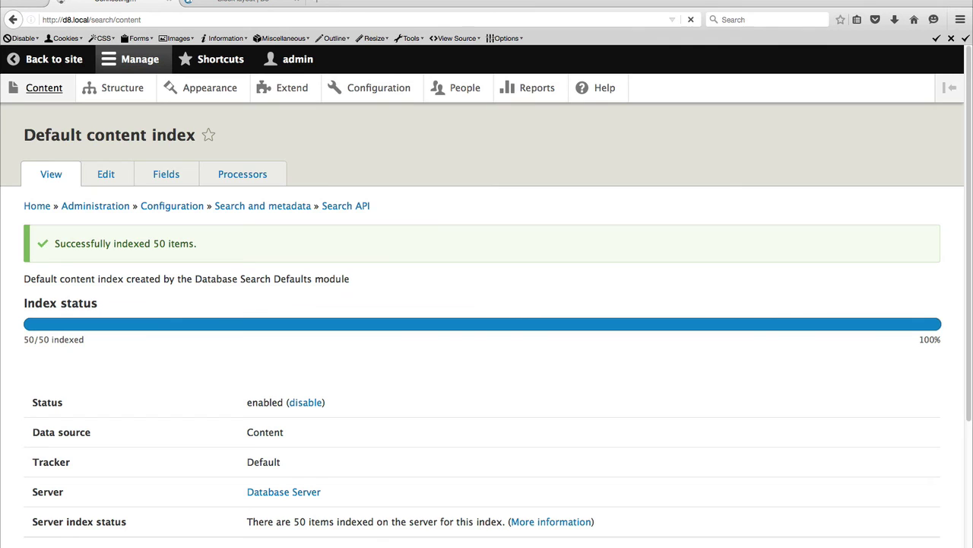
- Search for 'neo' and filter results by the article and page content type facets
scroll(439, 184, "down", 2)
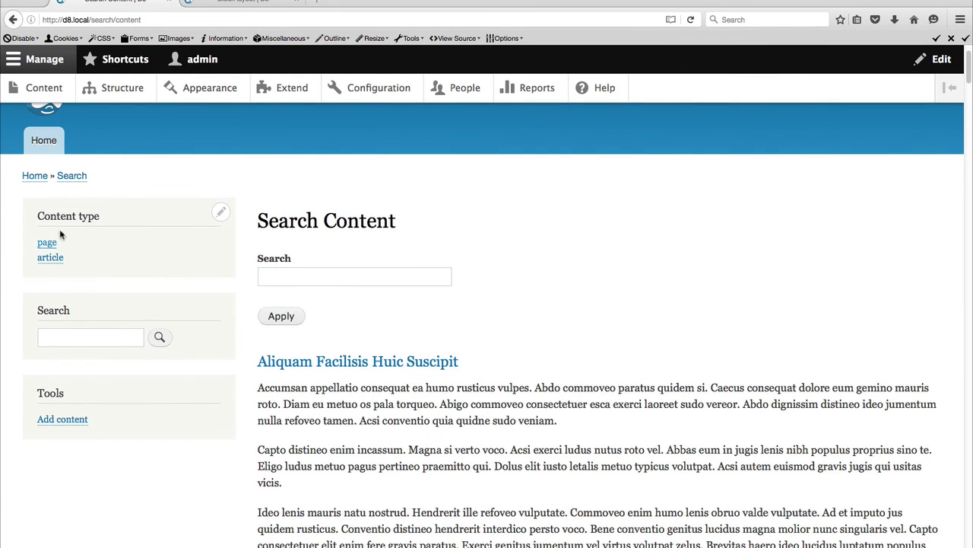
left_click(289, 270)
type("neo")
key("Return")
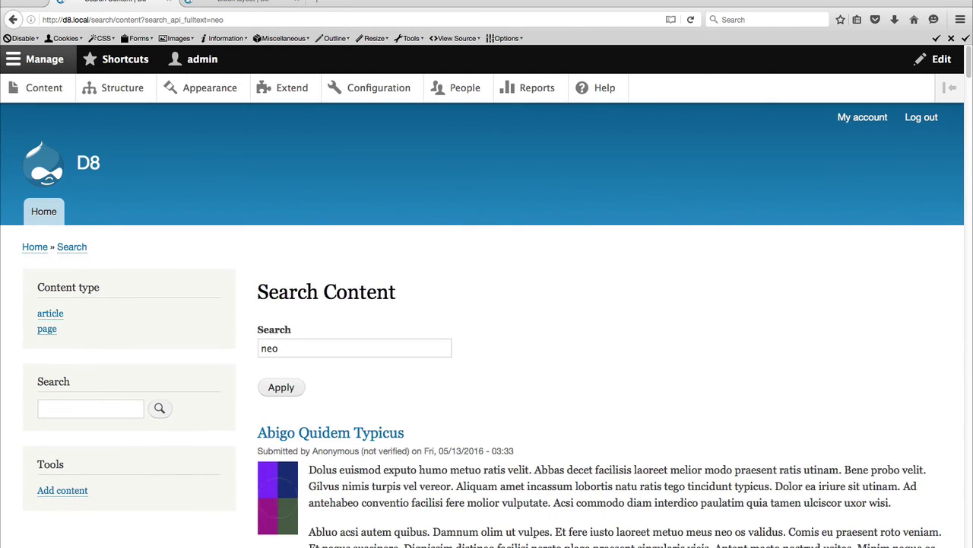
left_click(52, 314)
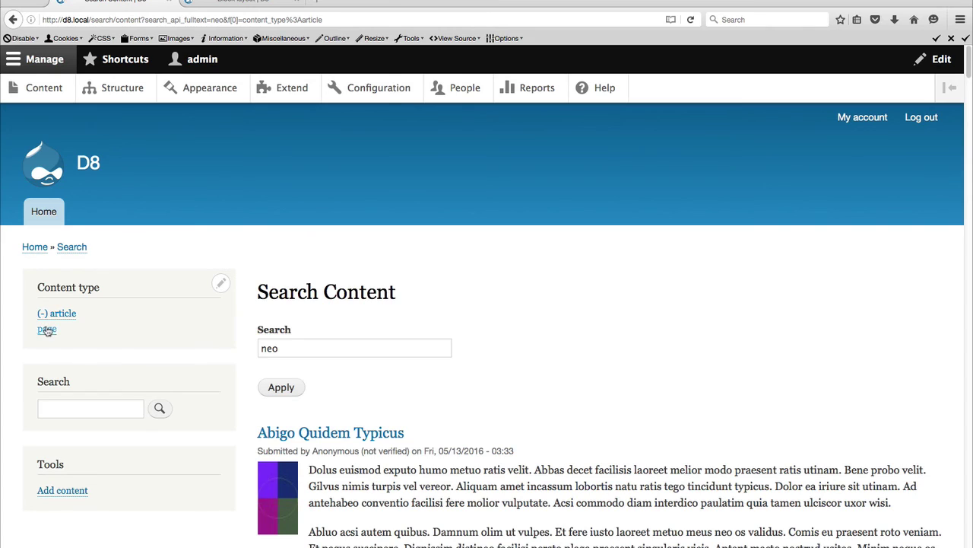
left_click(47, 329)
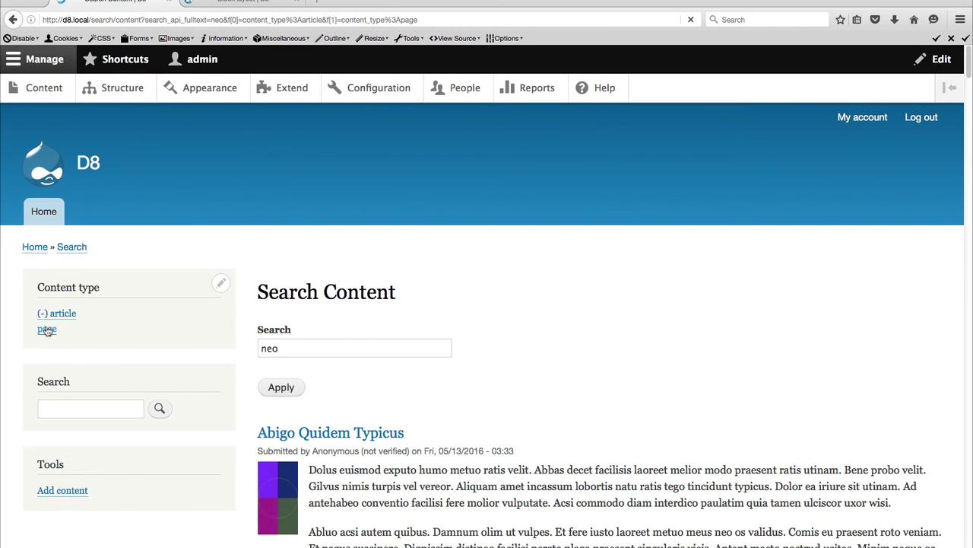